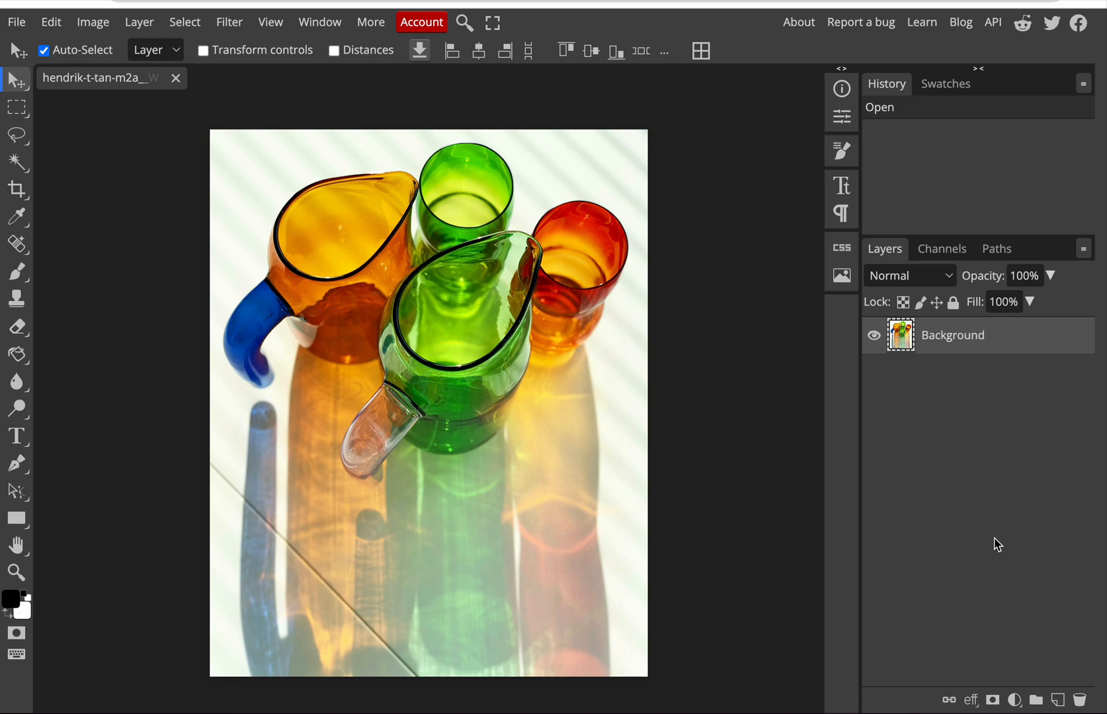
# Step: Add a Levels adjustment layer with input levels of 9 for black, 0.45 for midtones and 244 for white
pyautogui.click(1015, 700)
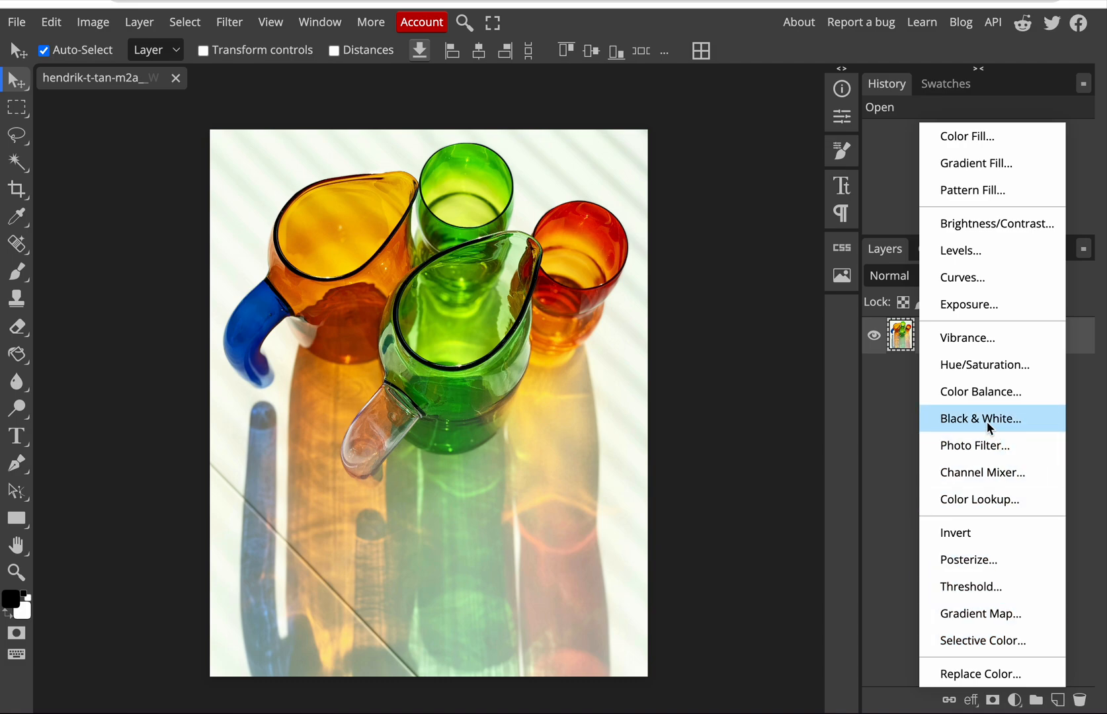
pyautogui.click(985, 259)
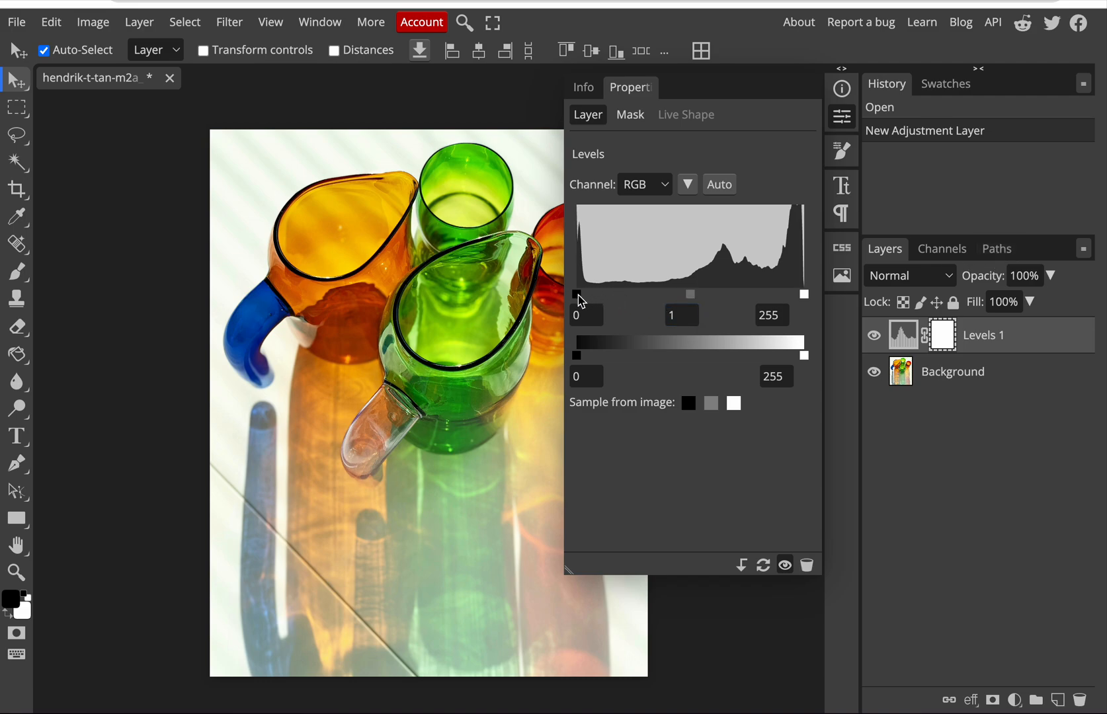
pyautogui.moveTo(577, 295); pyautogui.dragTo(584, 294)
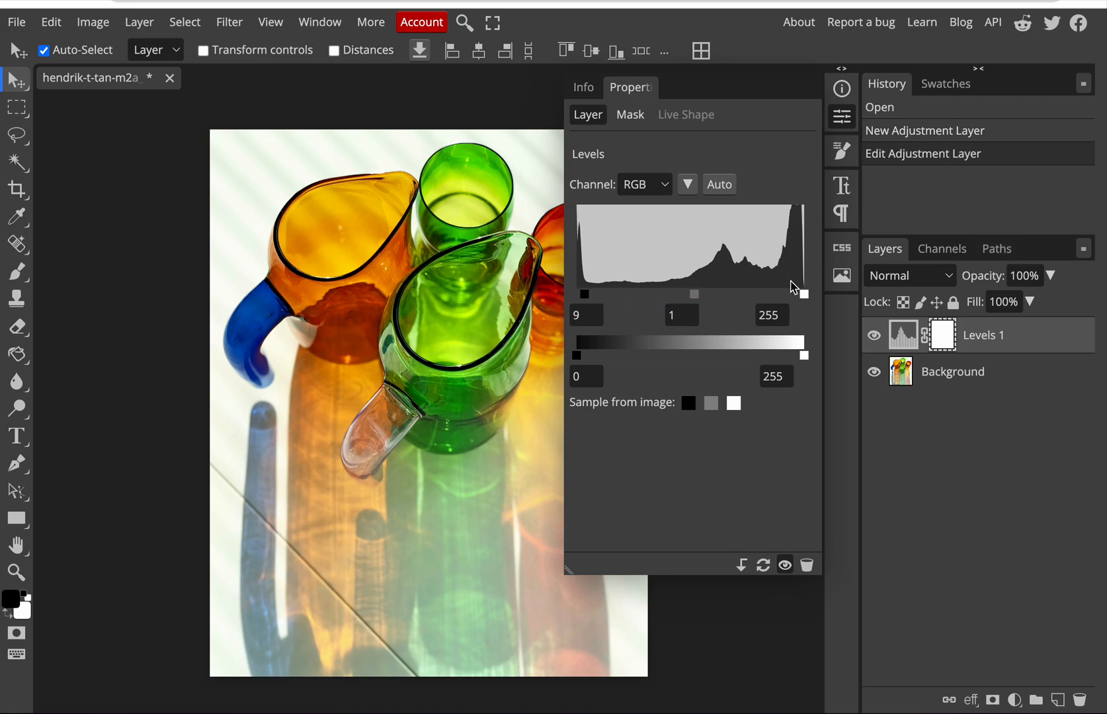
pyautogui.moveTo(805, 298); pyautogui.dragTo(796, 298)
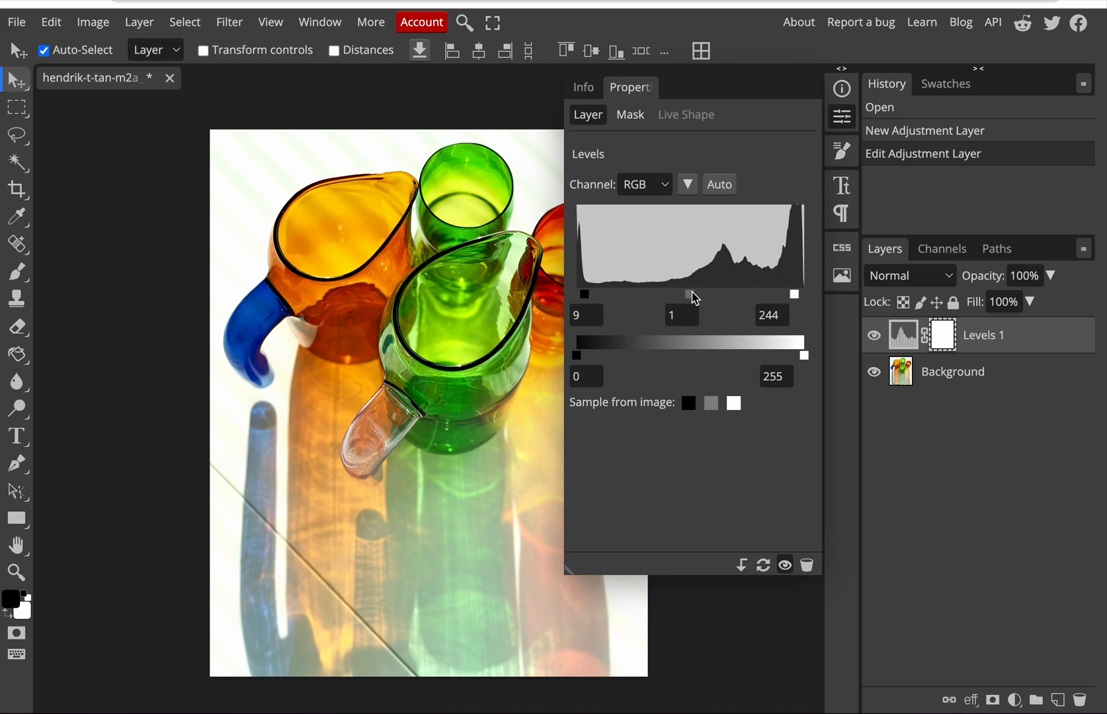
pyautogui.moveTo(693, 297); pyautogui.dragTo(726, 305)
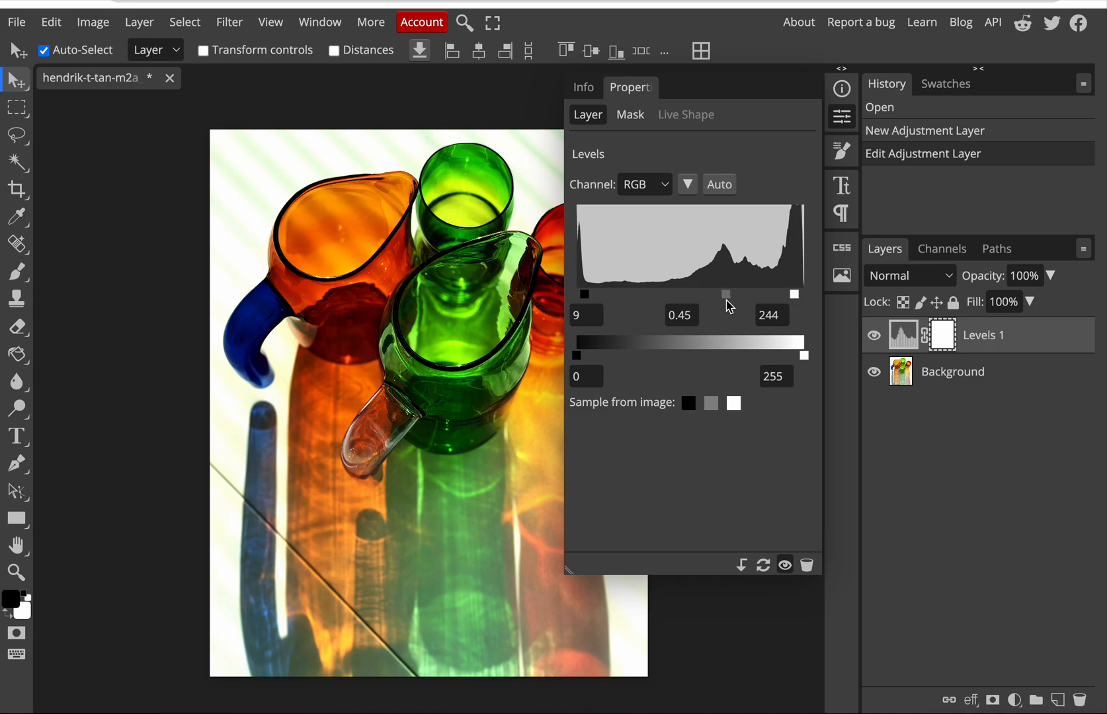
pyautogui.click(842, 90)
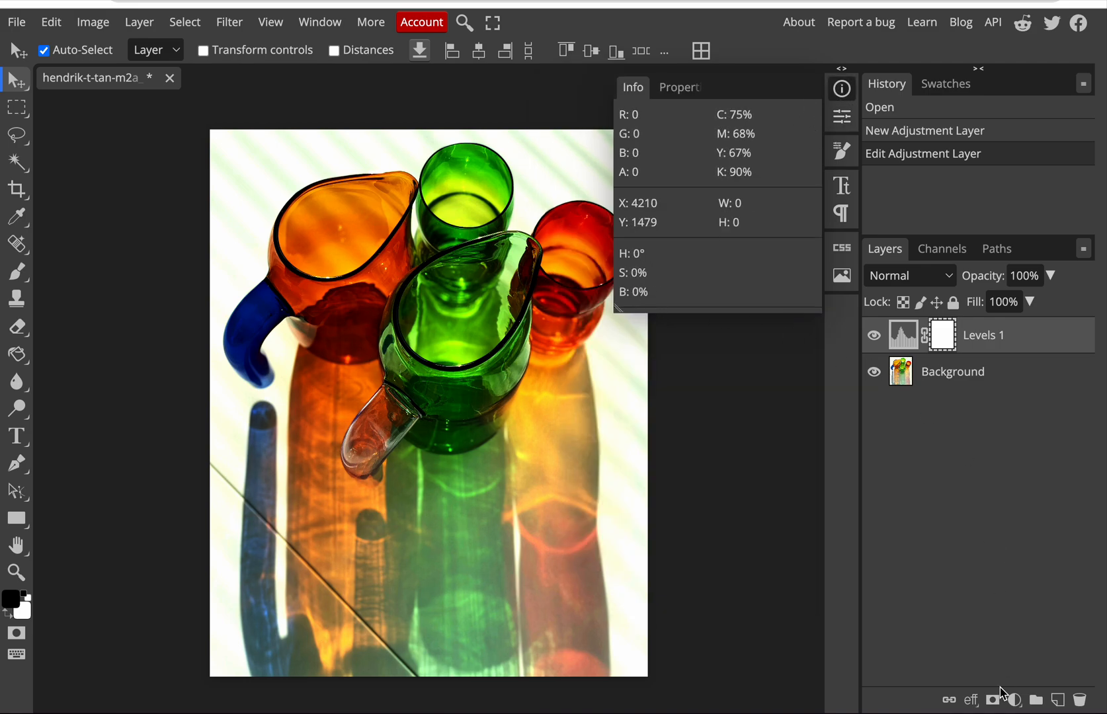
# Step: Add a Brightness/Contrast adjustment layer with brightness -1 and contrast 32
pyautogui.click(1013, 700)
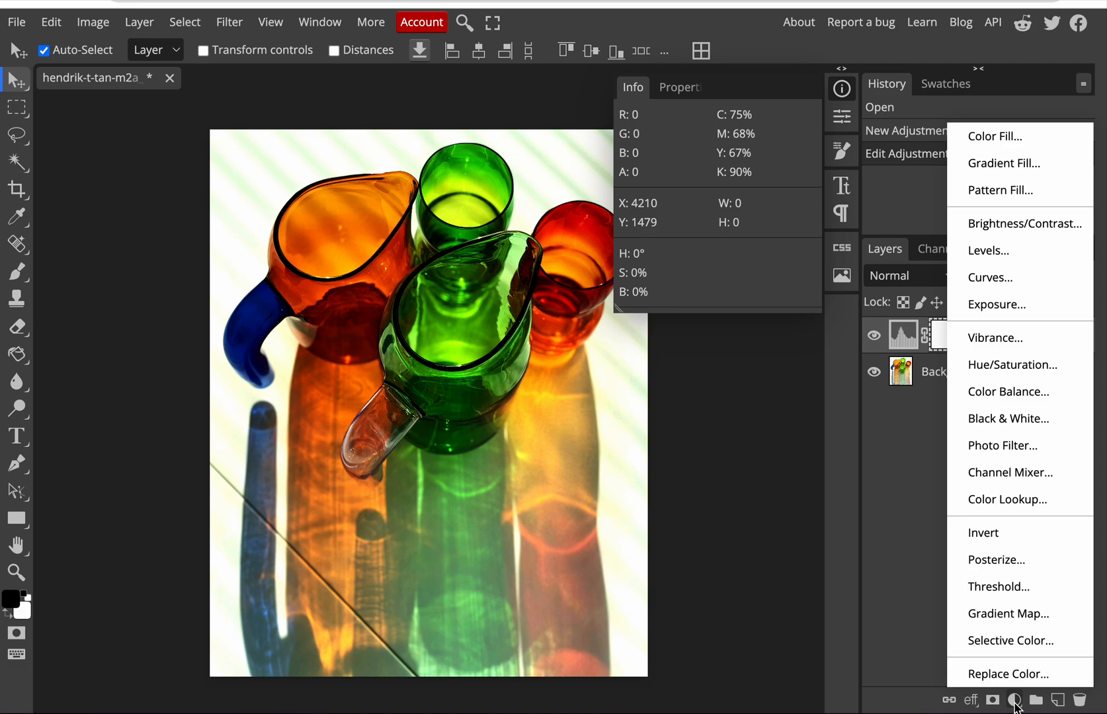
pyautogui.click(1045, 225)
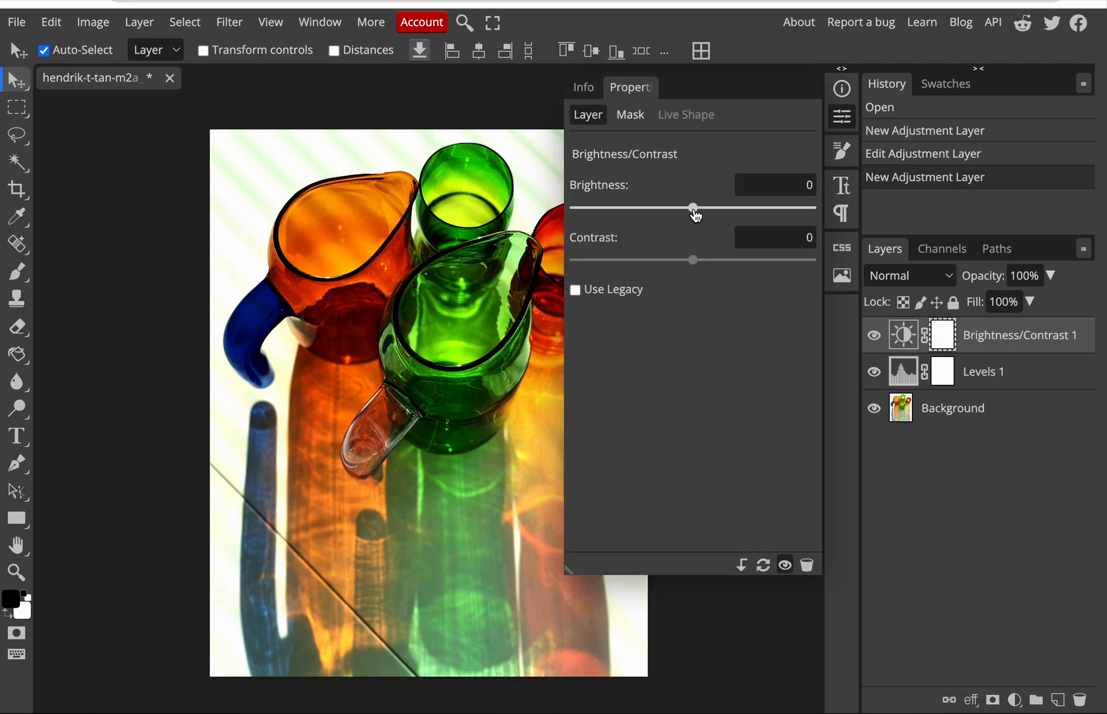
pyautogui.moveTo(696, 215)
pyautogui.mouseDown()
pyautogui.moveTo(723, 215)
pyautogui.moveTo(696, 220)
pyautogui.mouseUp()
pyautogui.moveTo(693, 264); pyautogui.dragTo(731, 270)
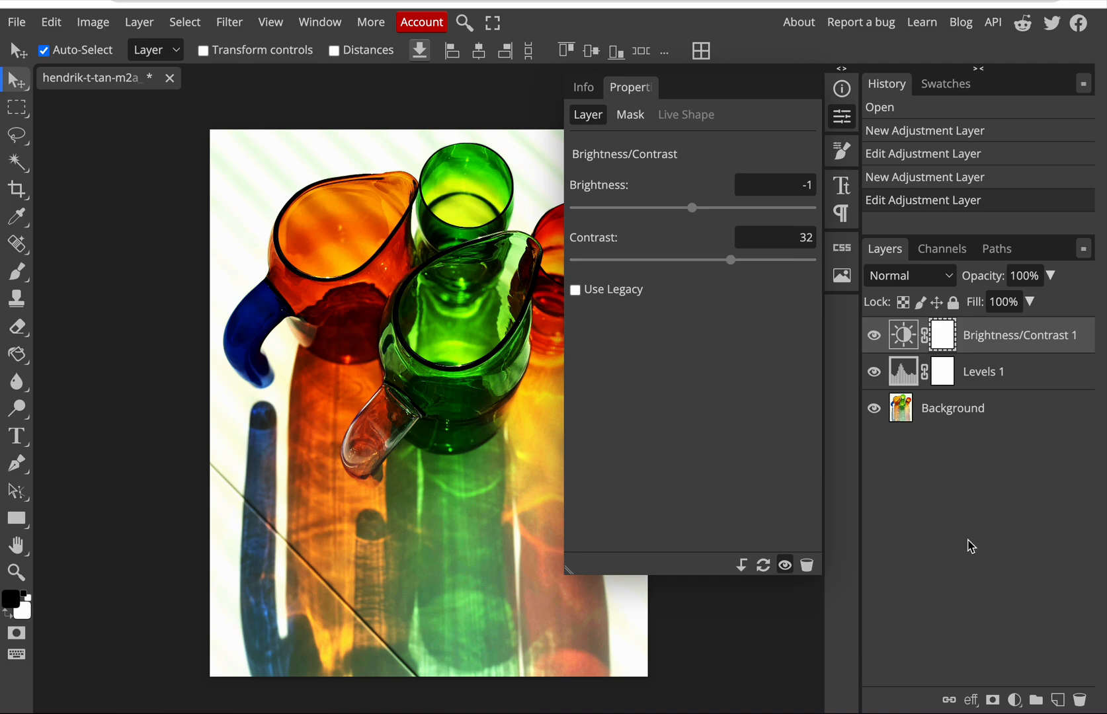
# Step: Add a Hue/Saturation adjustment layer above the others and set its master saturation to 42
pyautogui.click(1015, 700)
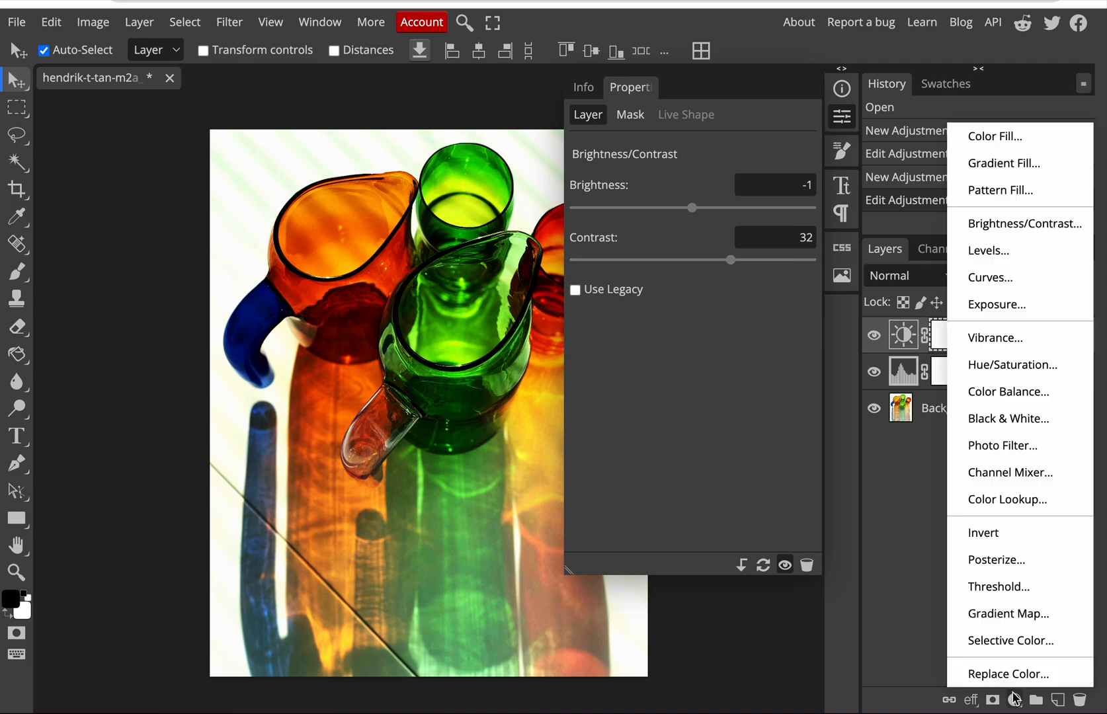
pyautogui.click(1057, 374)
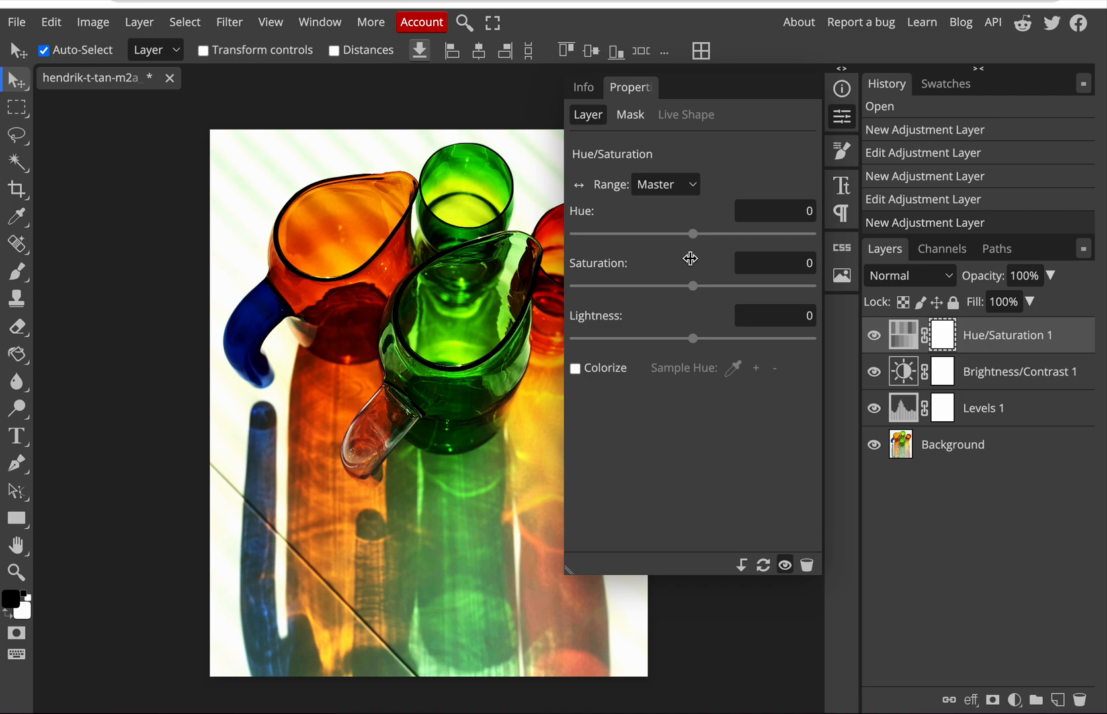
pyautogui.moveTo(692, 289)
pyautogui.mouseDown()
pyautogui.moveTo(734, 291)
pyautogui.moveTo(596, 289)
pyautogui.moveTo(707, 287)
pyautogui.mouseUp()
pyautogui.click(874, 335)
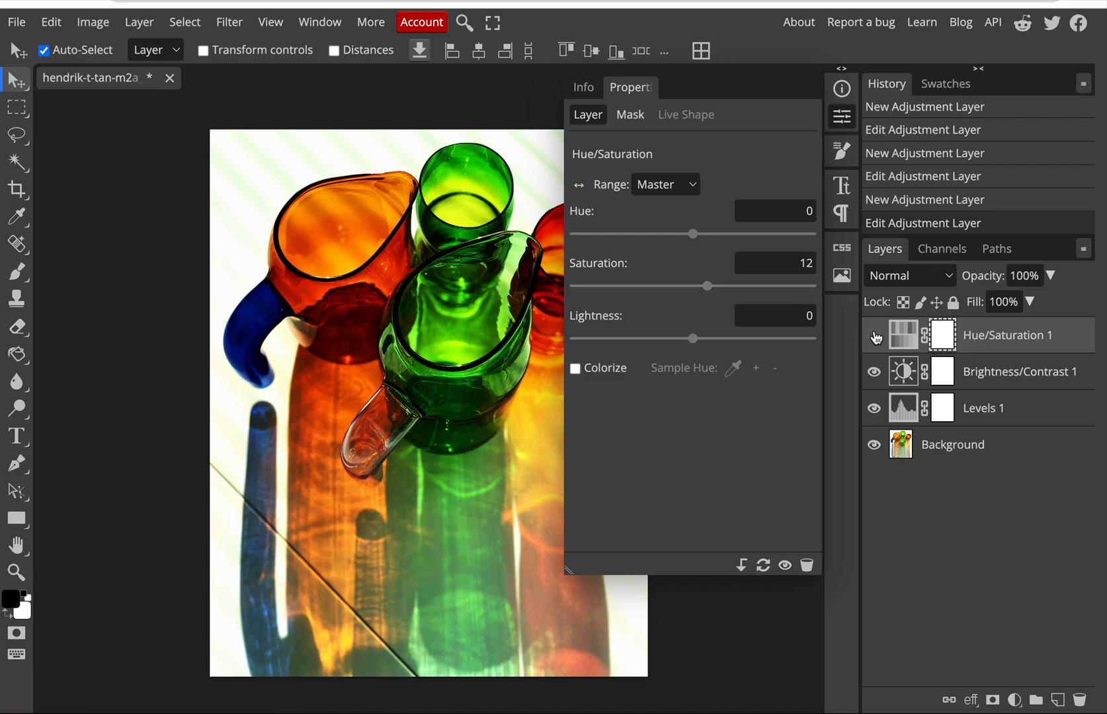
pyautogui.click(874, 336)
pyautogui.click(874, 335)
pyautogui.click(874, 335)
pyautogui.moveTo(709, 289); pyautogui.dragTo(745, 291)
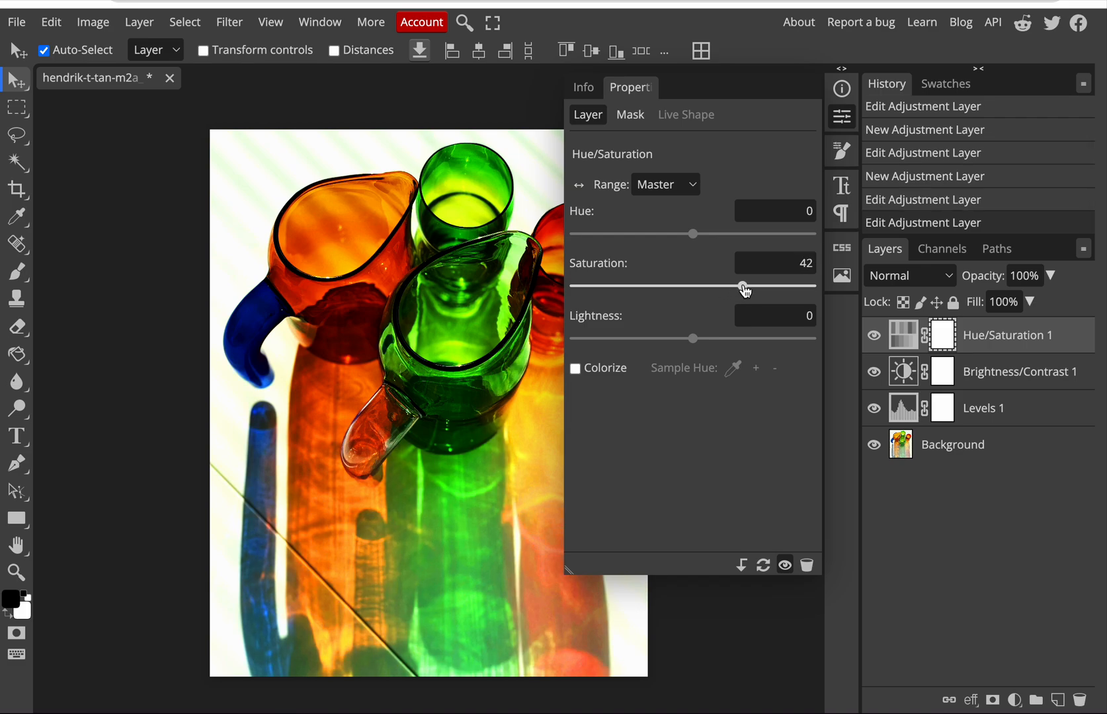
# Step: Compare the photo with and without the Hue/Saturation adjustment, leaving the layer visible, and clear the view of the whole image
pyautogui.click(874, 337)
pyautogui.click(874, 337)
pyautogui.click(873, 336)
pyautogui.click(874, 338)
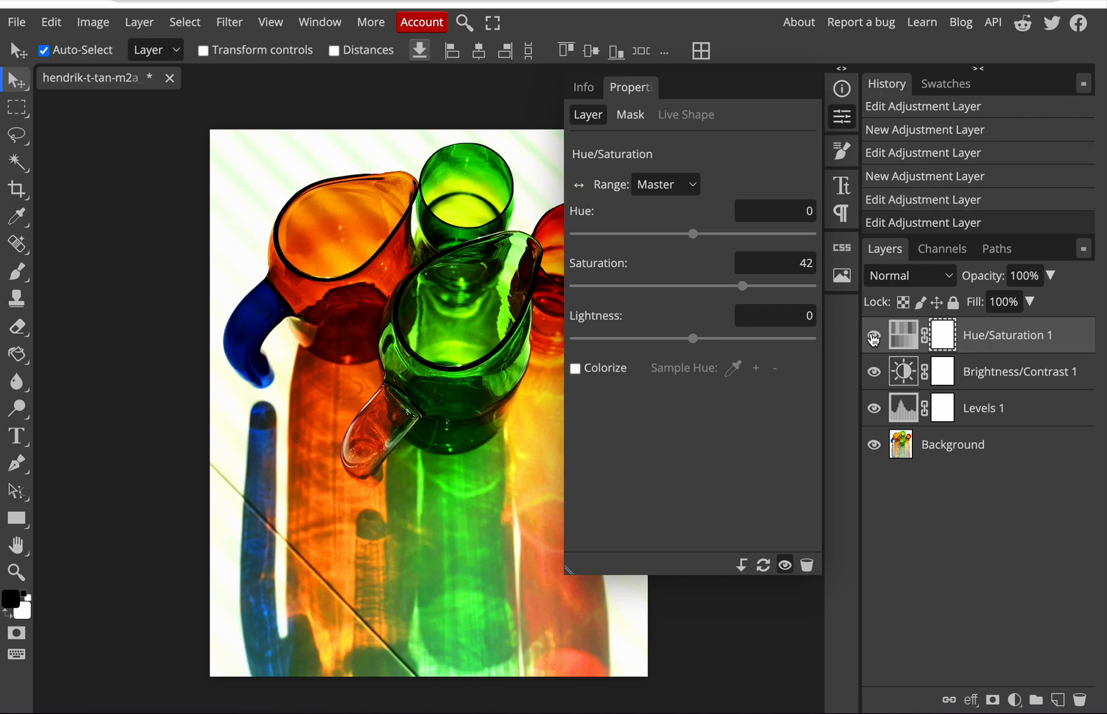
pyautogui.click(874, 338)
pyautogui.click(873, 338)
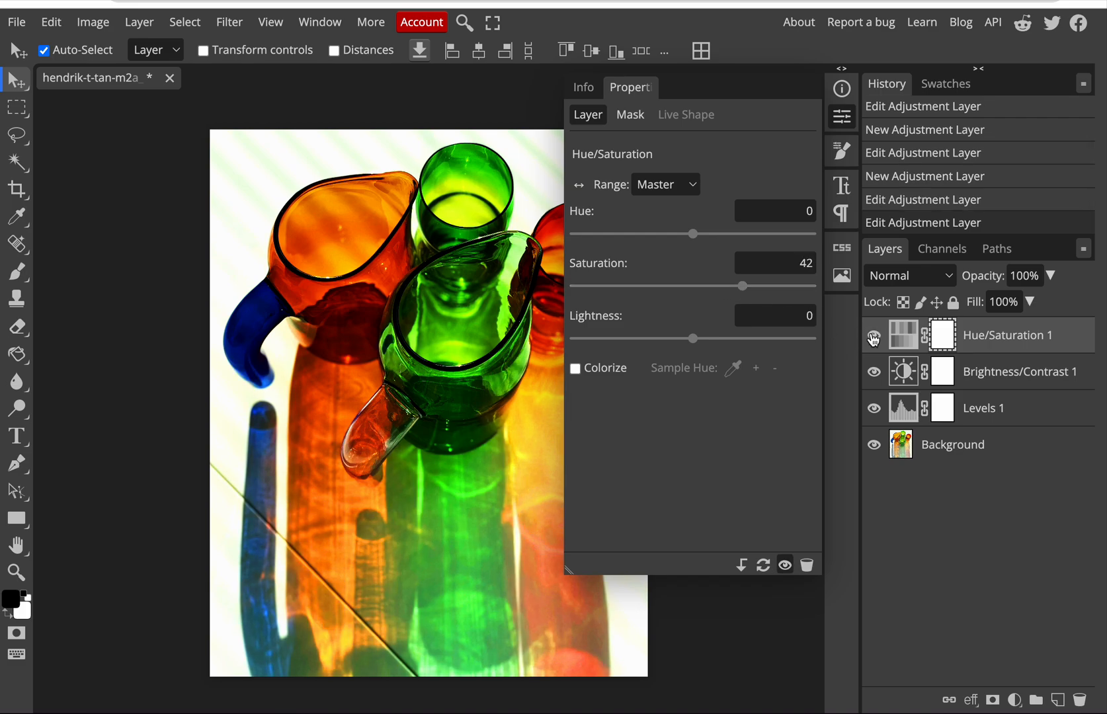
pyautogui.click(842, 89)
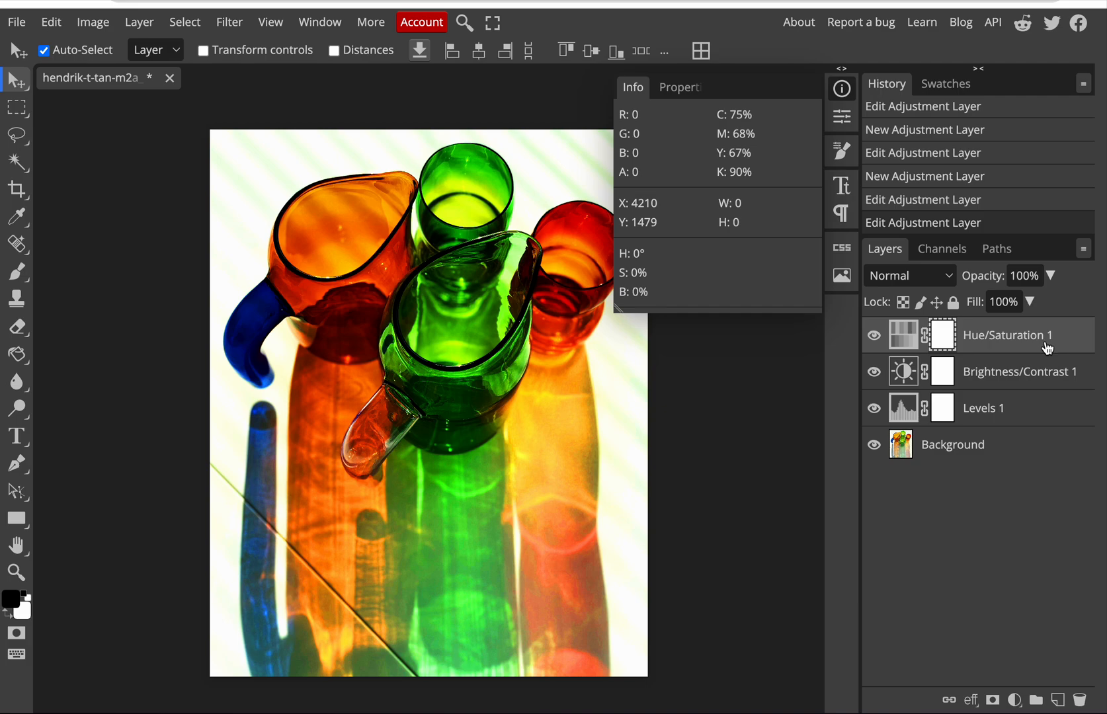
pyautogui.click(842, 89)
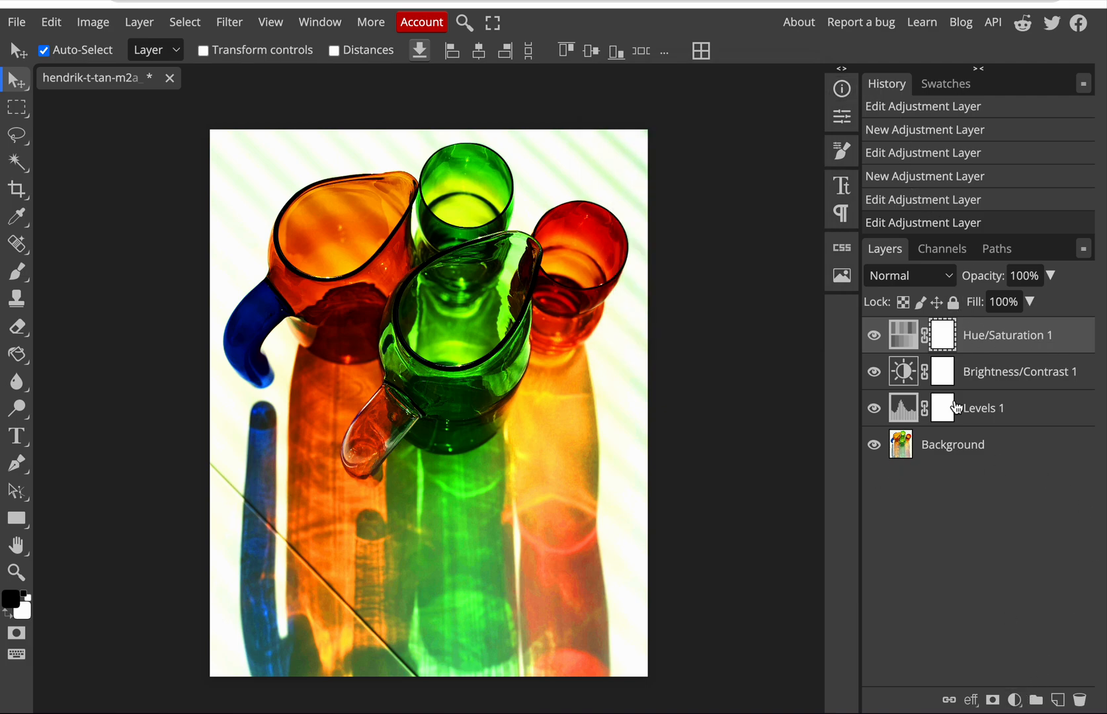
# Step: Add a Black & White adjustment layer on top with its default values and compare the image with it off and on
pyautogui.click(1014, 701)
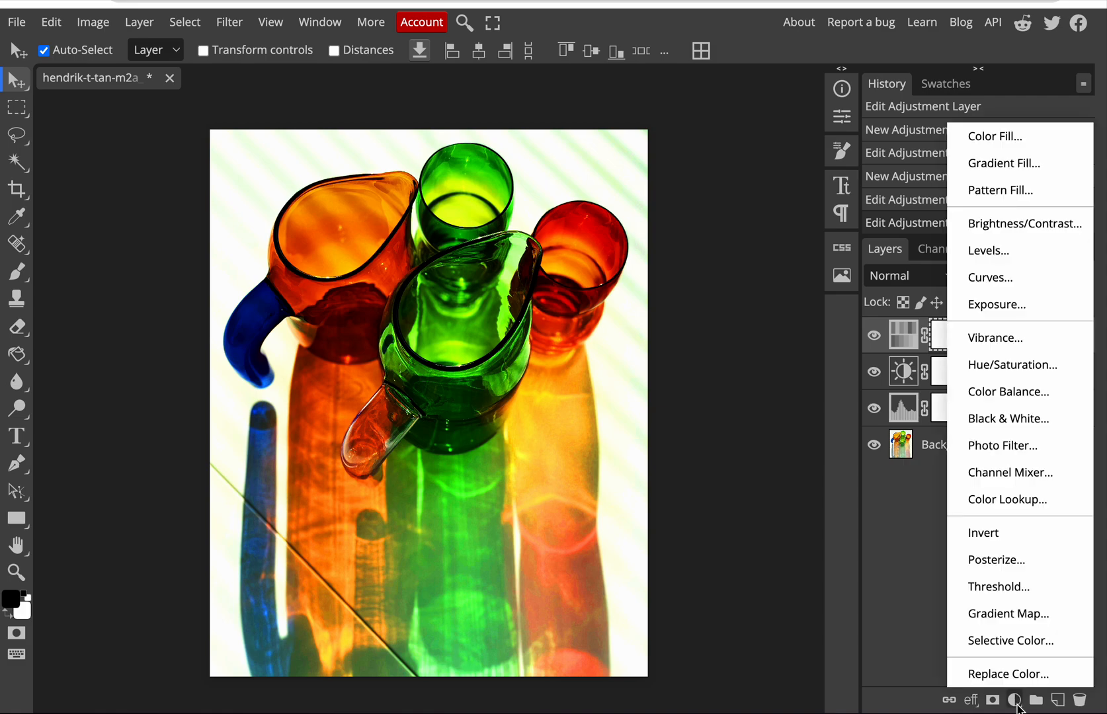
pyautogui.click(1004, 419)
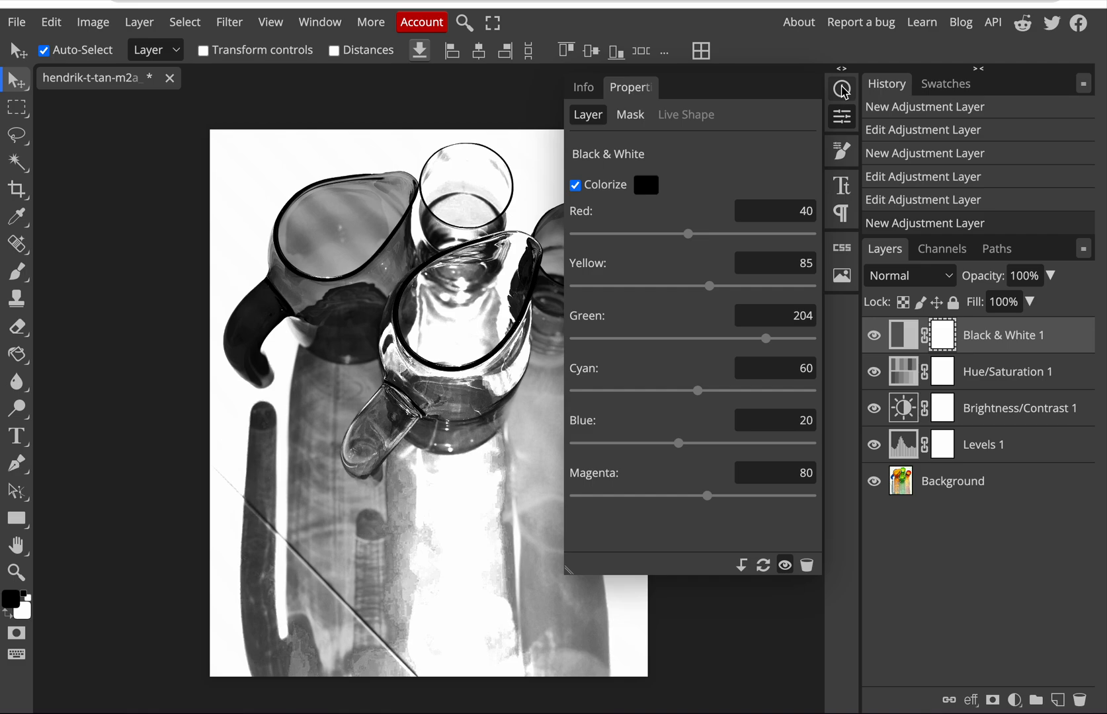
pyautogui.click(843, 89)
pyautogui.click(842, 89)
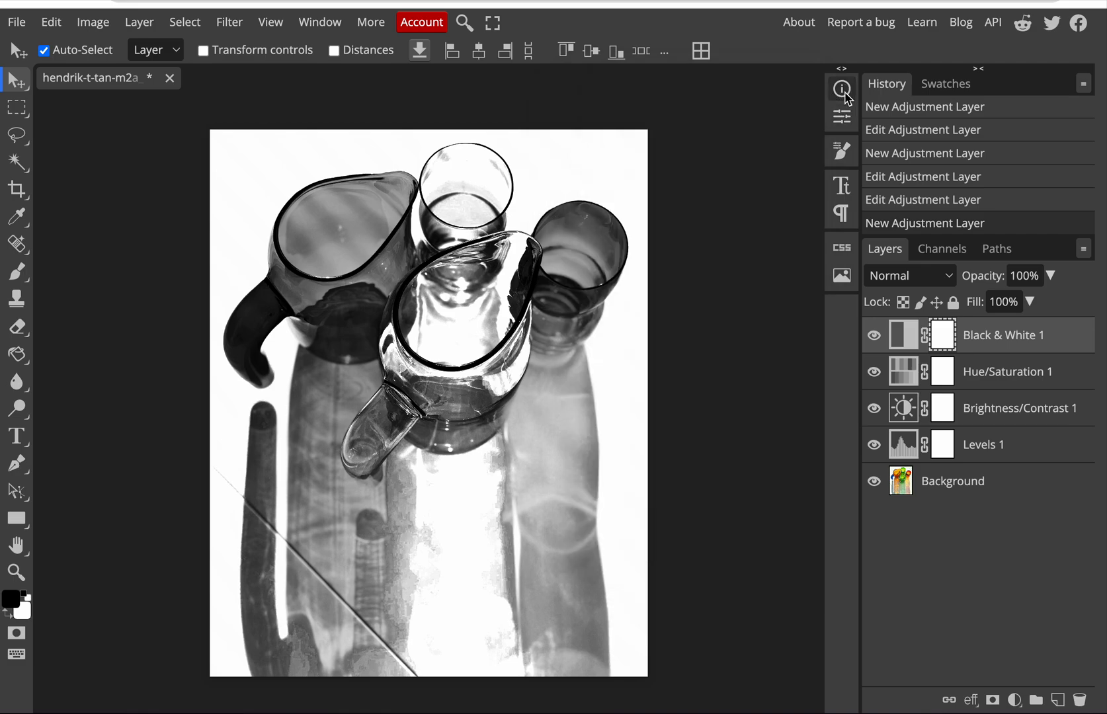
pyautogui.click(874, 336)
pyautogui.click(874, 336)
# Step: Set up the Brush tool with a size of 323 px and a hardness of 44%
pyautogui.rightClick(24, 272)
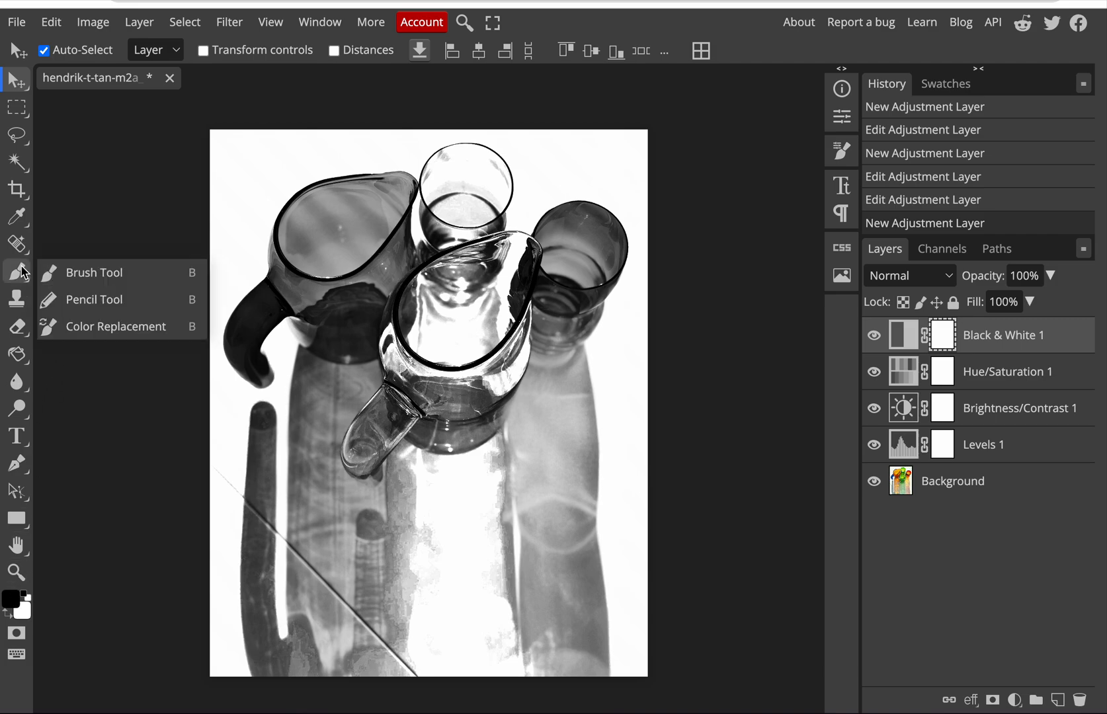
pyautogui.click(23, 272)
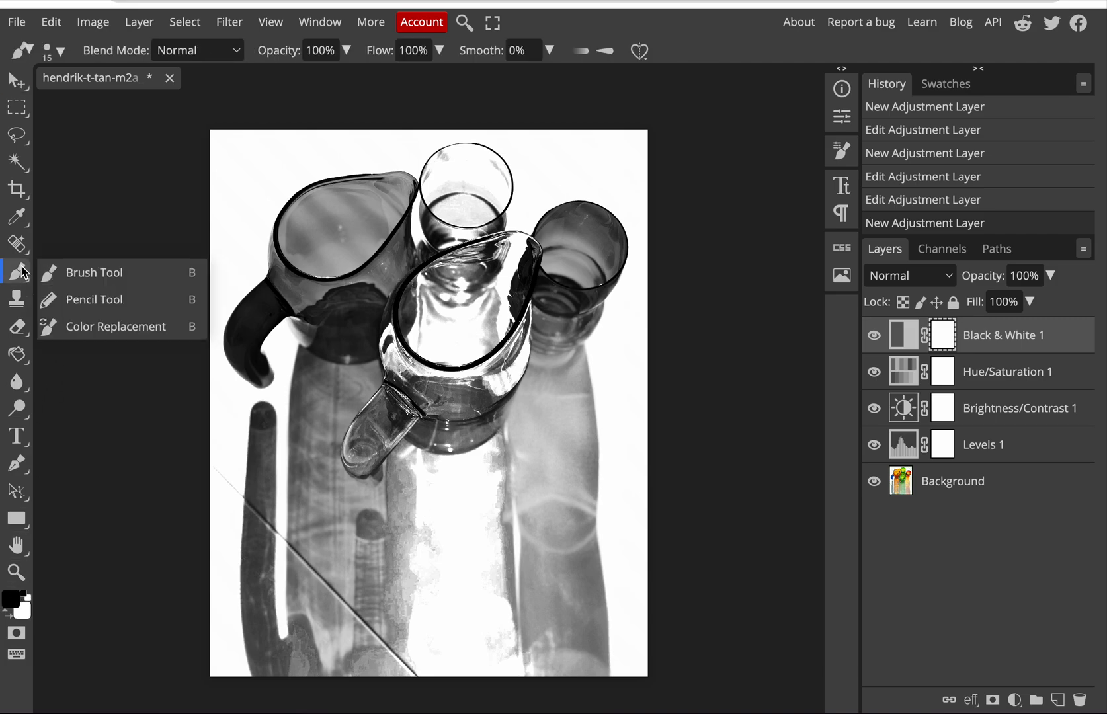
pyautogui.click(83, 274)
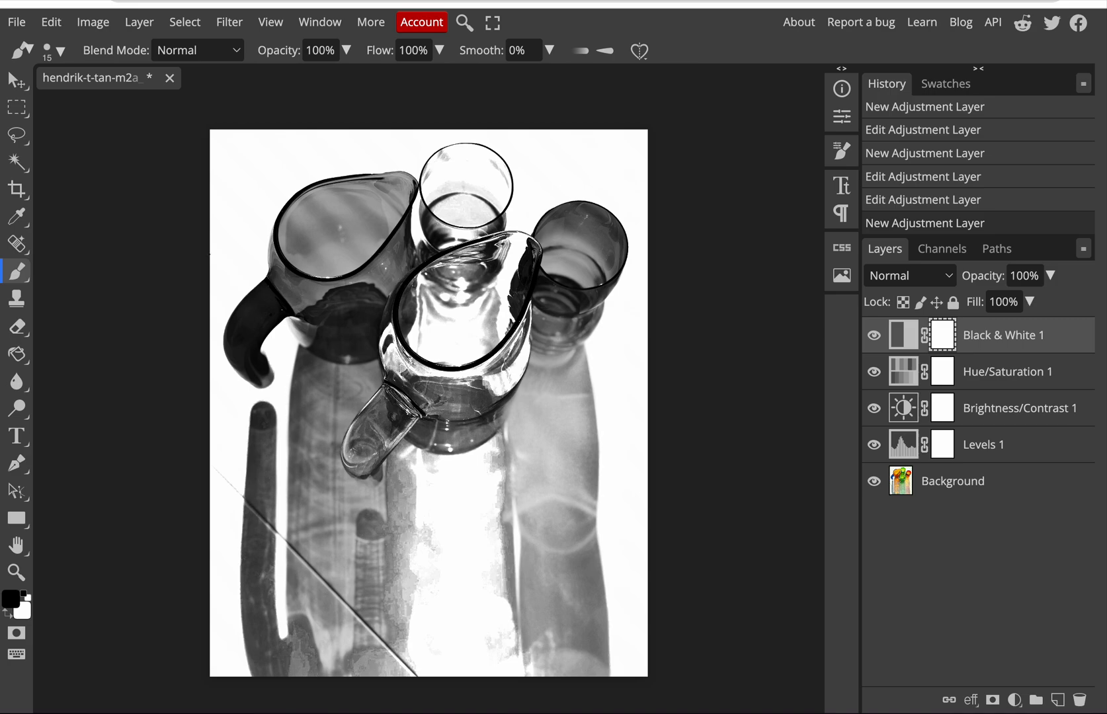
pyautogui.rightClick(22, 278)
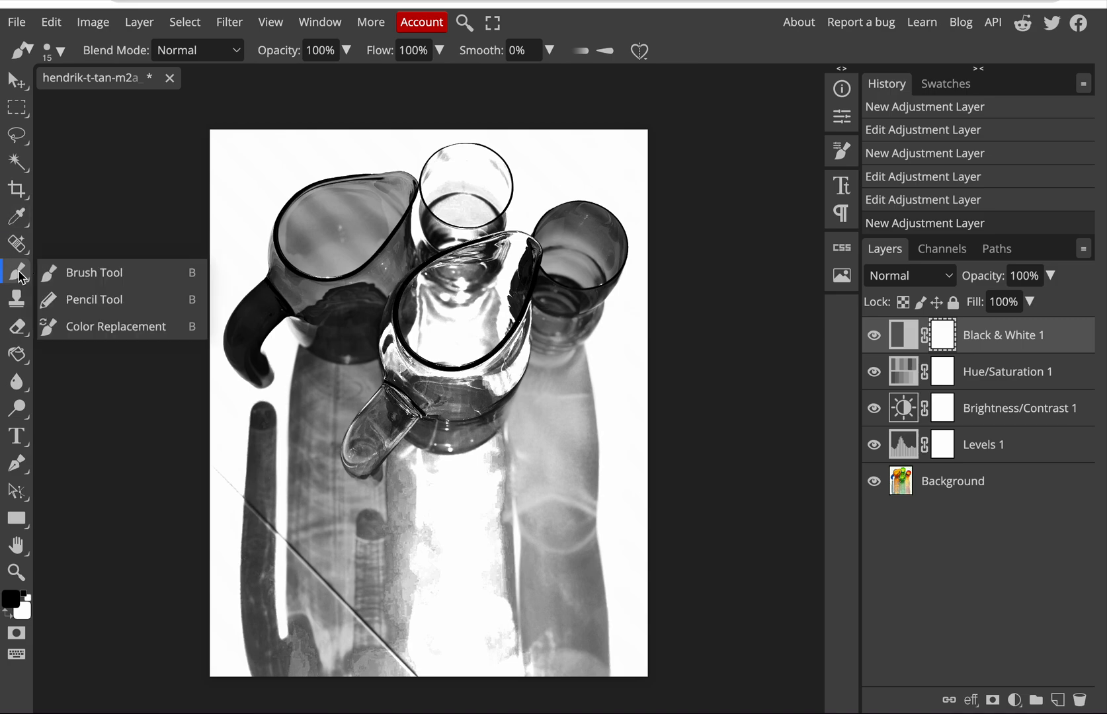
pyautogui.click(74, 274)
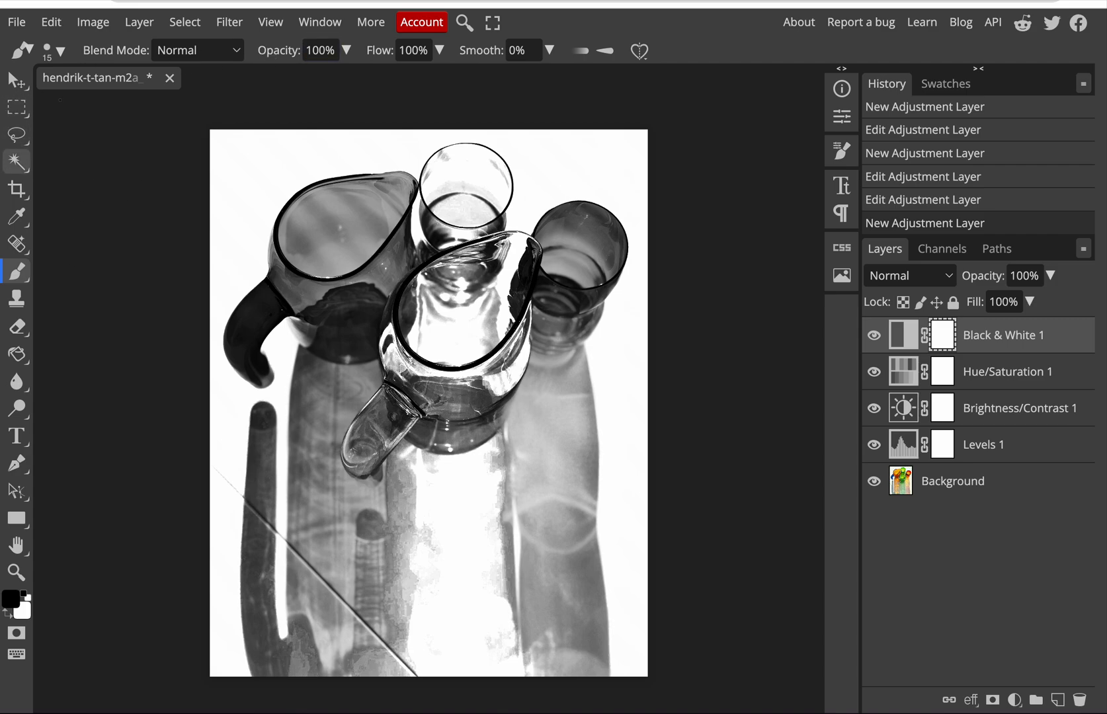
pyautogui.click(55, 53)
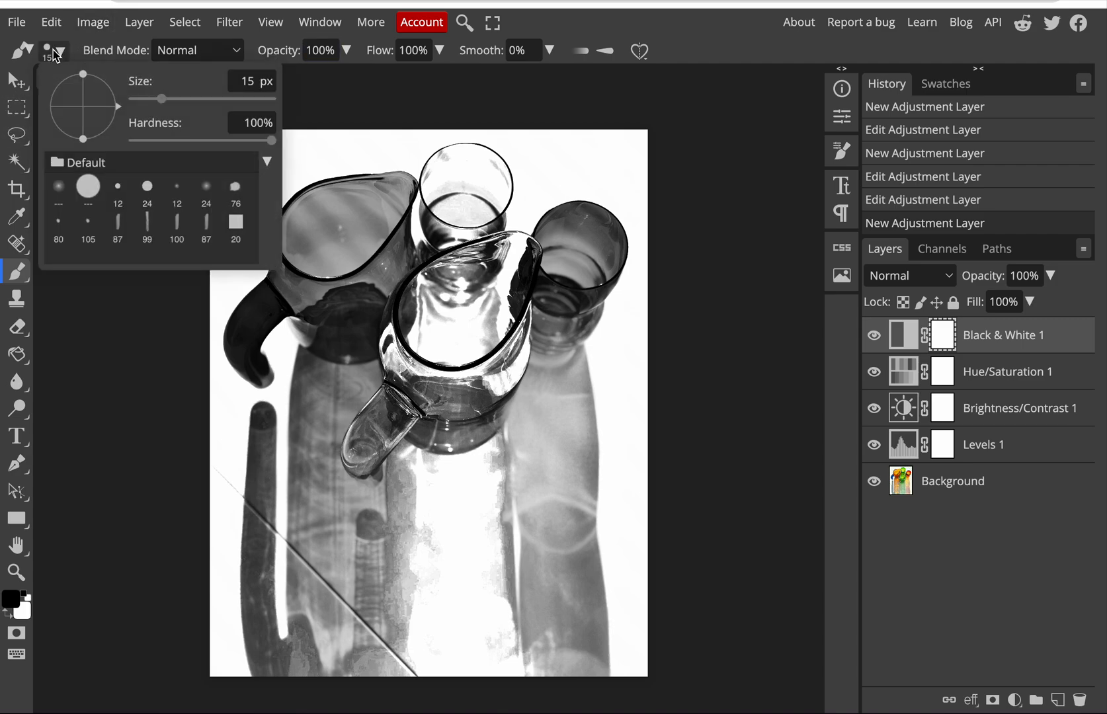
pyautogui.click(224, 101)
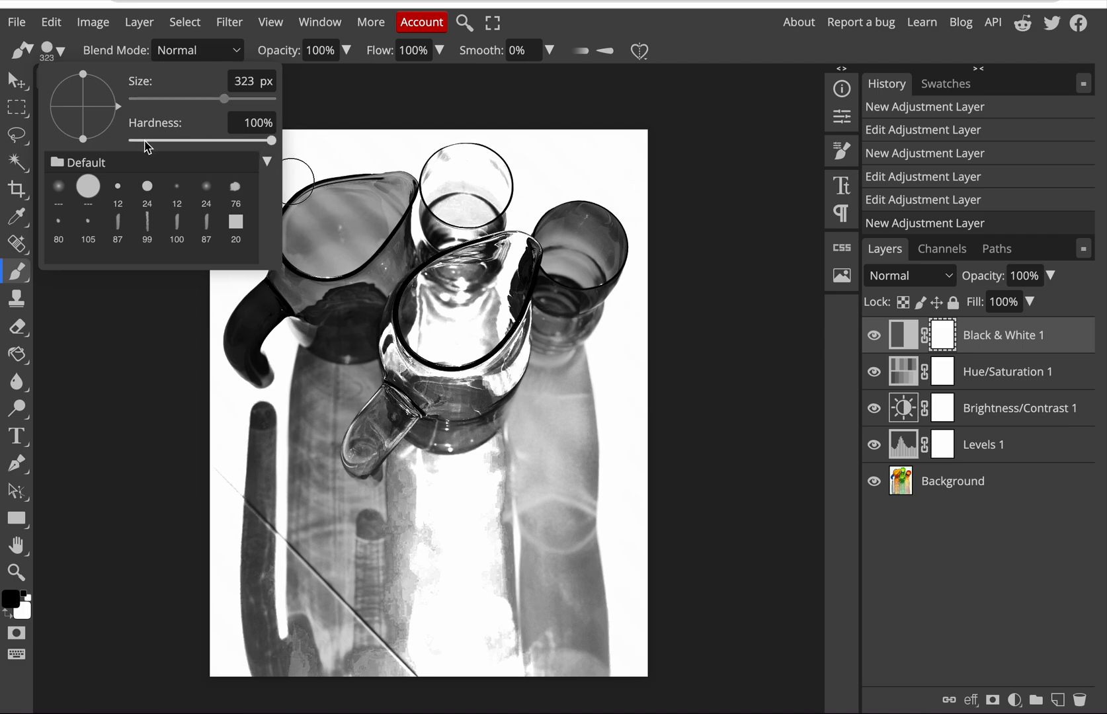
pyautogui.click(144, 140)
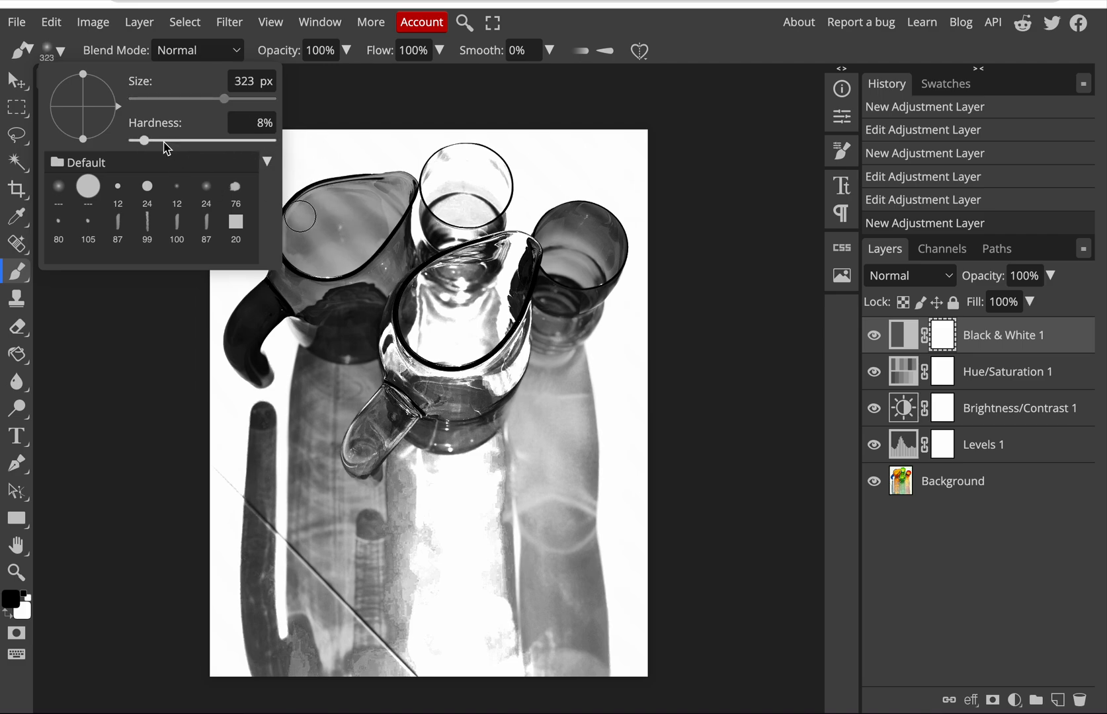
pyautogui.click(161, 141)
pyautogui.click(183, 141)
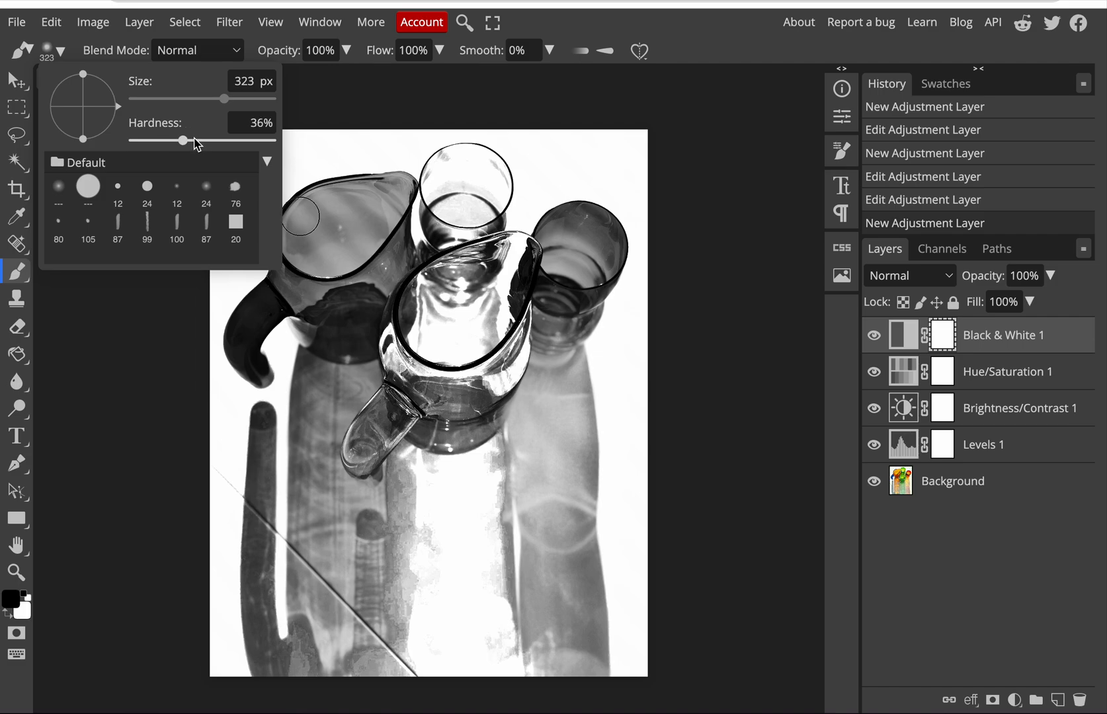
pyautogui.click(195, 141)
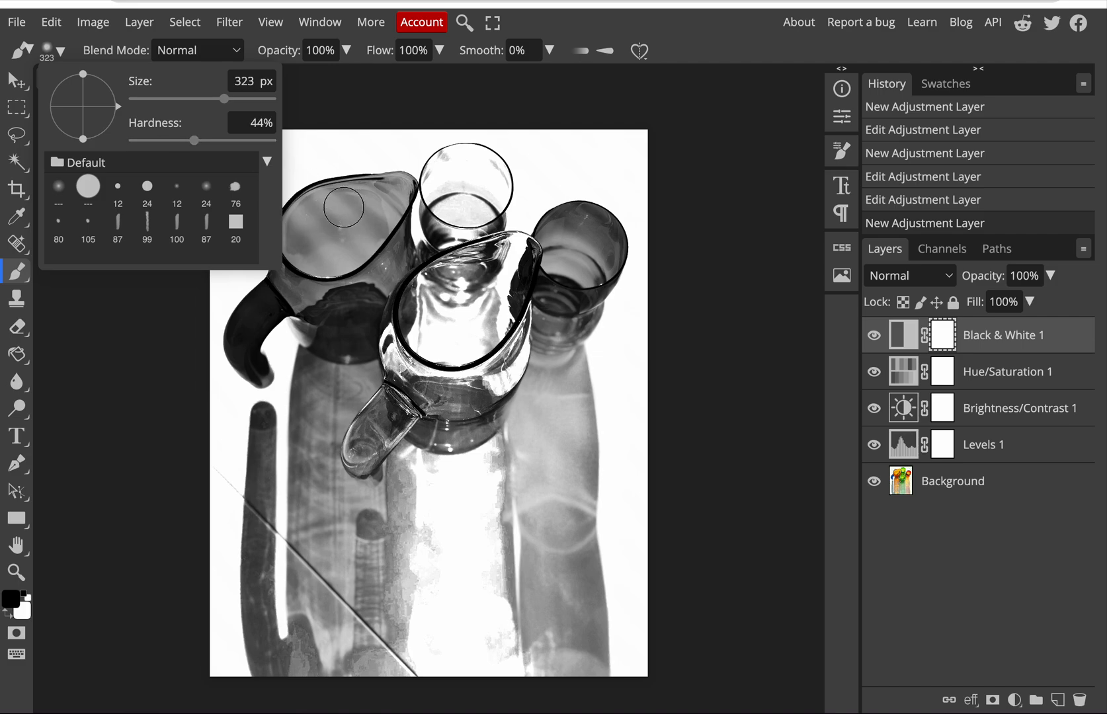
# Step: Paint black on the Black & White layer's mask over the blue-handled pitcher's opening and the body near its handle to restore the orange colour
pyautogui.click(343, 207)
pyautogui.moveTo(343, 207)
pyautogui.mouseDown()
pyautogui.moveTo(306, 218)
pyautogui.moveTo(289, 263)
pyautogui.mouseUp()
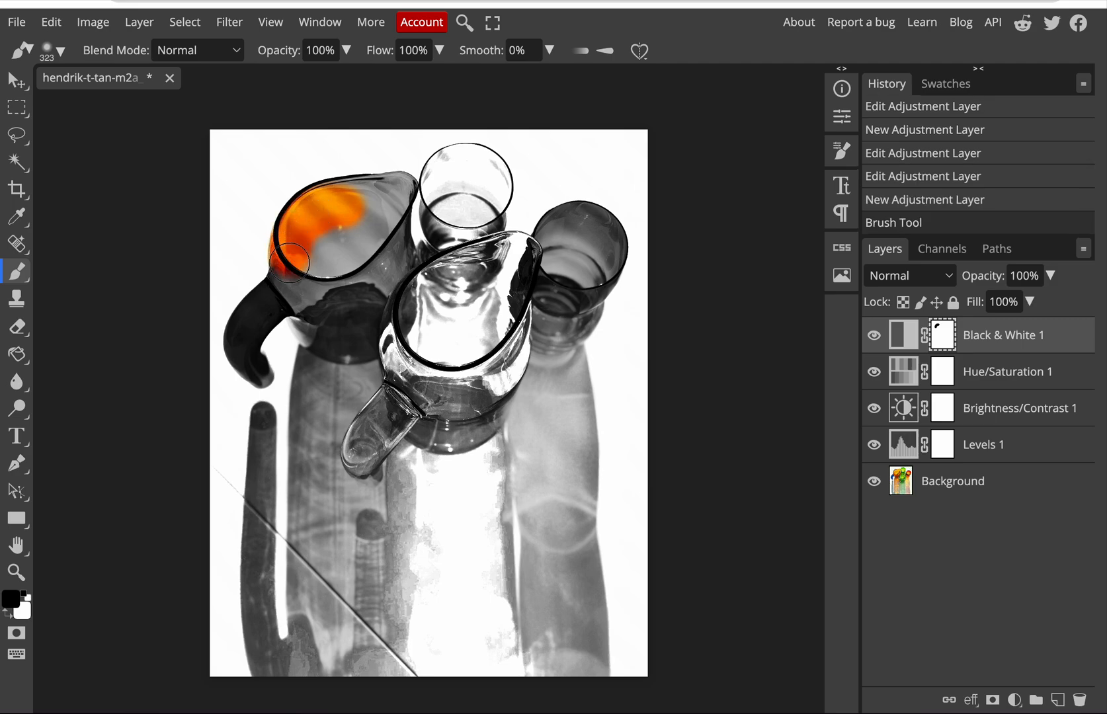
pyautogui.click(17, 573)
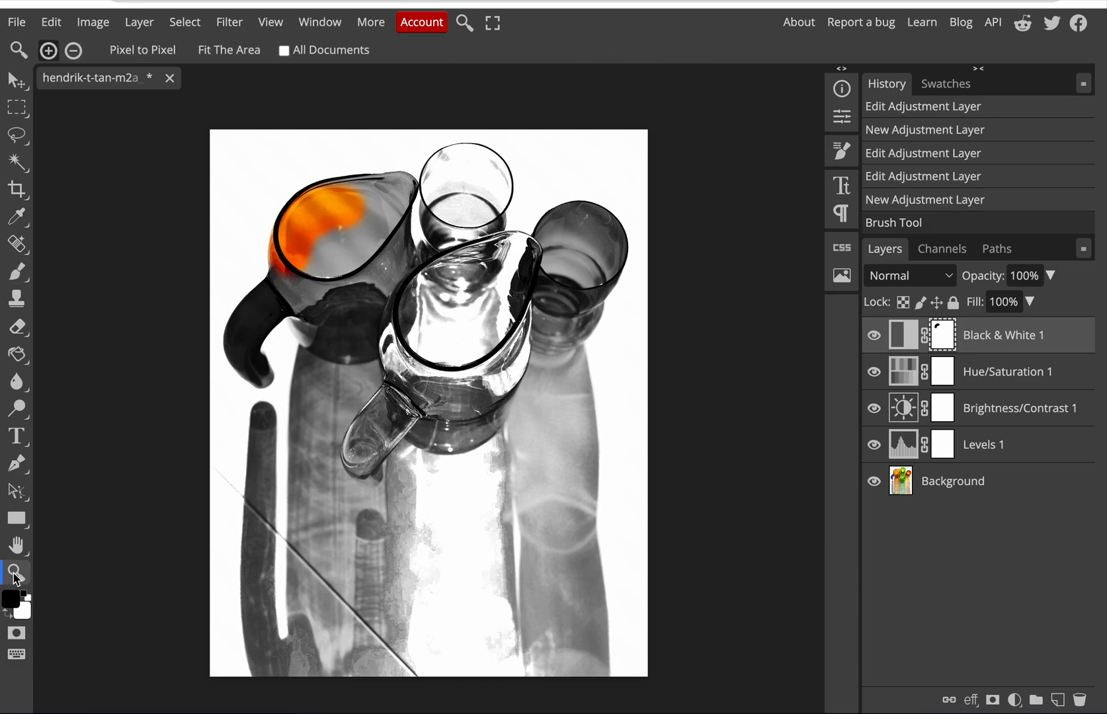
pyautogui.click(274, 293)
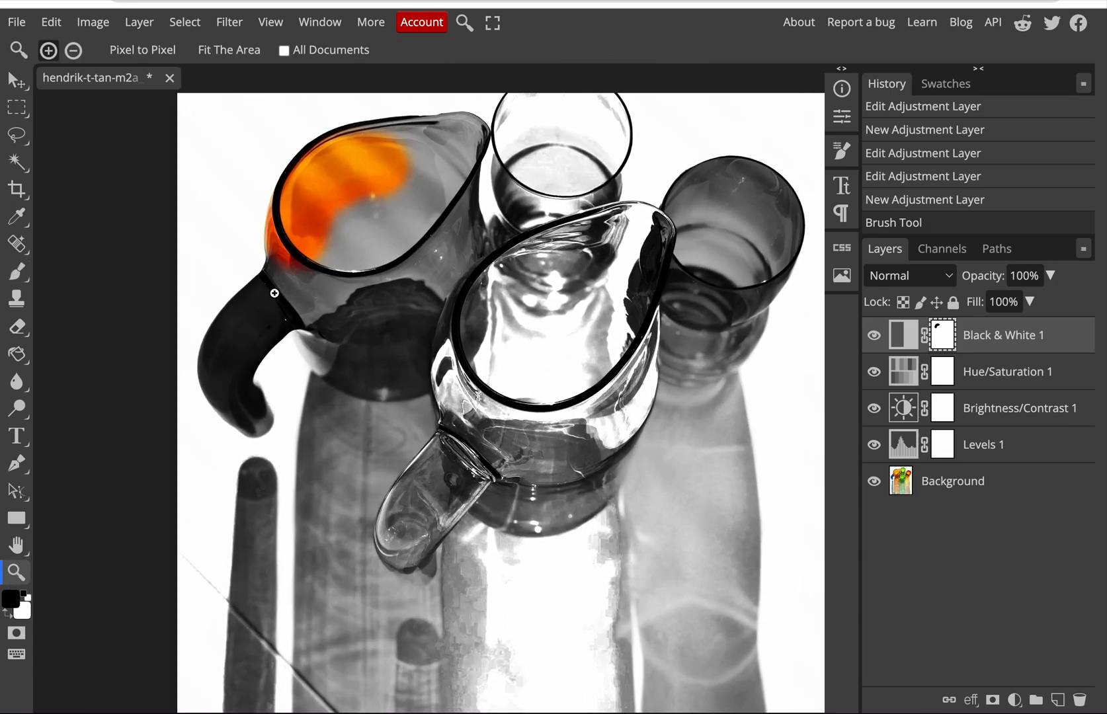
pyautogui.scroll(1, 274, 293)
pyautogui.click(274, 293)
pyautogui.scroll(1, 275, 292)
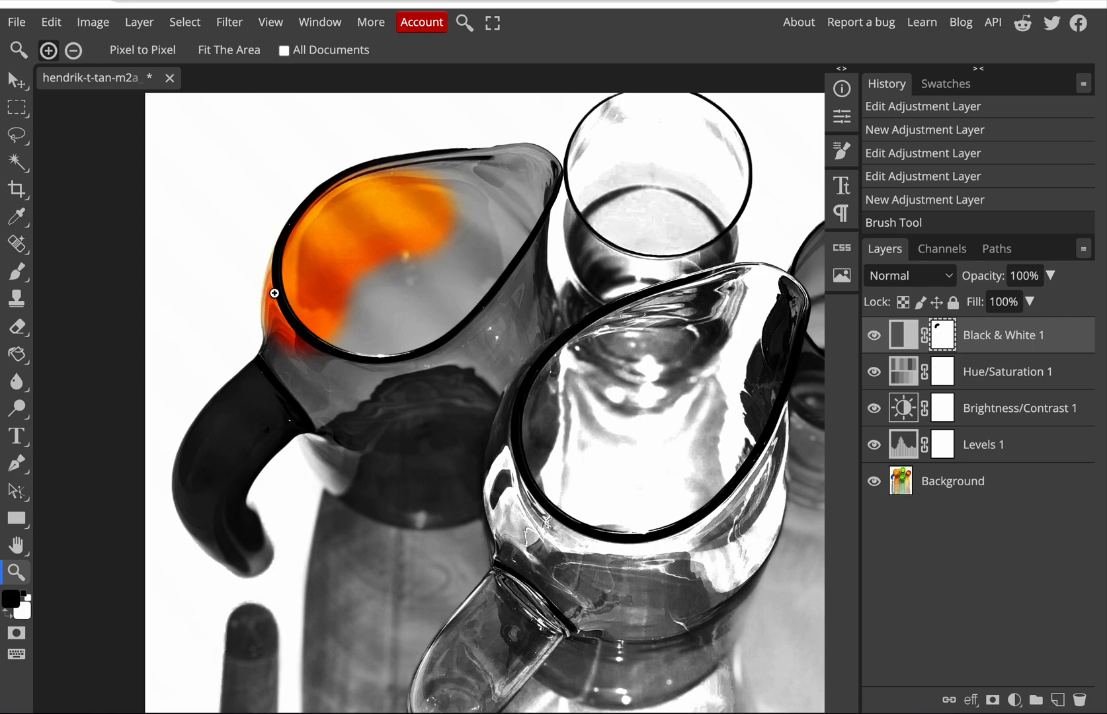
pyautogui.click(17, 271)
pyautogui.moveTo(383, 296); pyautogui.dragTo(304, 351)
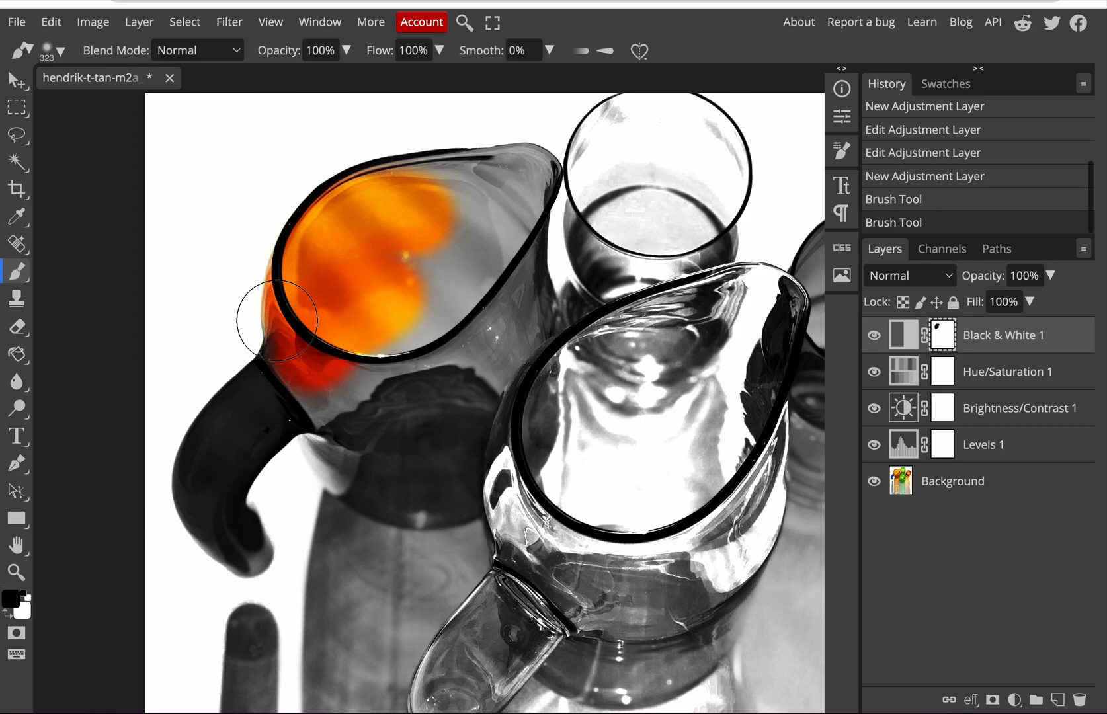
# Step: Reduce the brush size to 205 px
pyautogui.click(60, 50)
pyautogui.moveTo(229, 98); pyautogui.dragTo(177, 98)
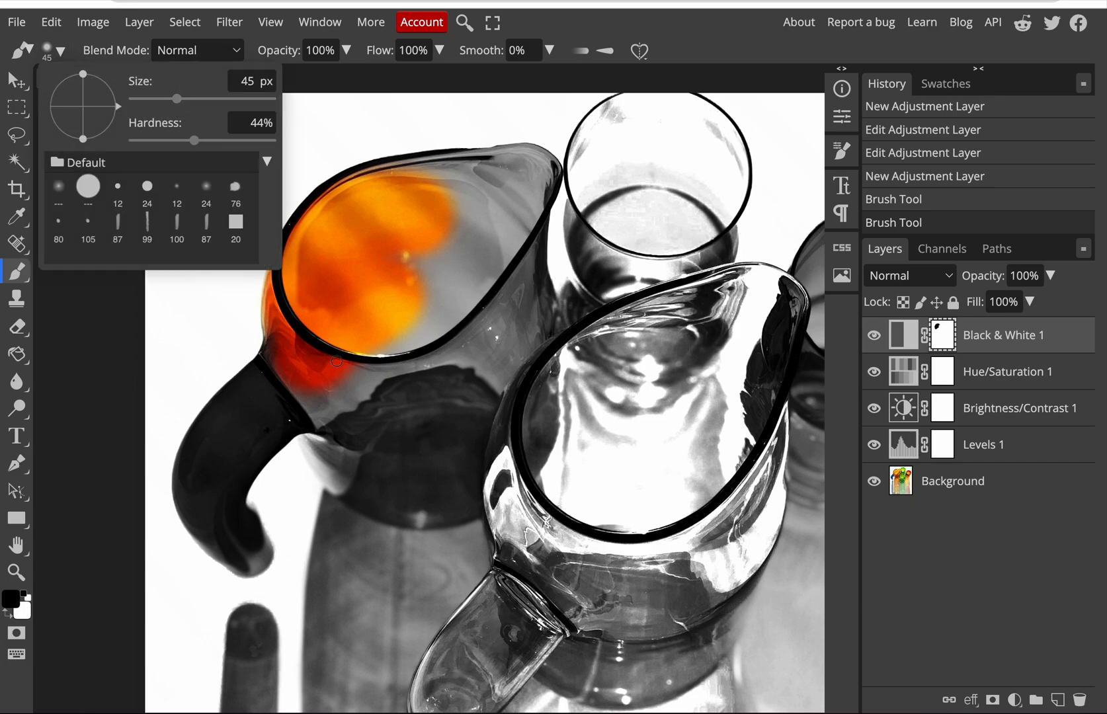
pyautogui.click(211, 99)
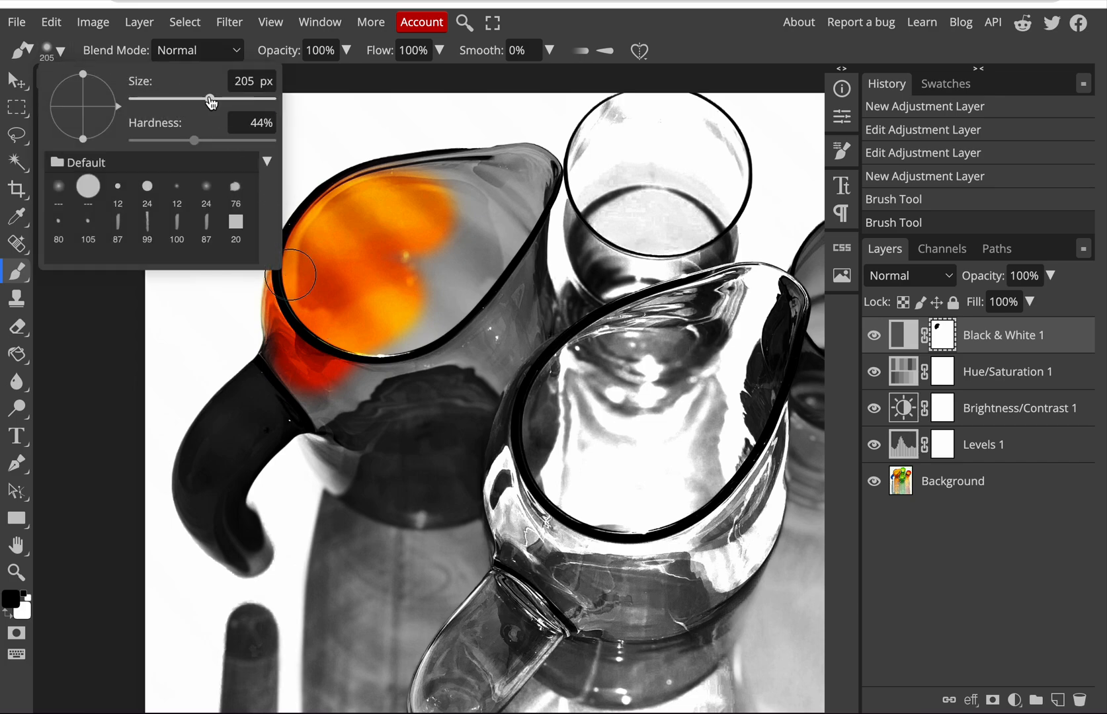
# Step: Paint black on the Black & White mask over the rest of the blue-handled pitcher, including spout, lower body and handle, and check the whole image
pyautogui.moveTo(457, 191)
pyautogui.mouseDown()
pyautogui.moveTo(370, 193)
pyautogui.moveTo(515, 174)
pyautogui.mouseUp()
pyautogui.moveTo(533, 179)
pyautogui.mouseDown()
pyautogui.moveTo(441, 296)
pyautogui.moveTo(433, 263)
pyautogui.moveTo(459, 232)
pyautogui.moveTo(482, 211)
pyautogui.moveTo(425, 320)
pyautogui.moveTo(391, 338)
pyautogui.moveTo(349, 324)
pyautogui.mouseUp()
pyautogui.moveTo(298, 359)
pyautogui.mouseDown()
pyautogui.moveTo(285, 391)
pyautogui.moveTo(308, 413)
pyautogui.moveTo(337, 416)
pyautogui.moveTo(363, 400)
pyautogui.moveTo(380, 350)
pyautogui.moveTo(354, 424)
pyautogui.moveTo(430, 370)
pyautogui.moveTo(496, 364)
pyautogui.moveTo(519, 325)
pyautogui.moveTo(506, 281)
pyautogui.moveTo(514, 250)
pyautogui.moveTo(475, 318)
pyautogui.moveTo(484, 330)
pyautogui.moveTo(448, 457)
pyautogui.moveTo(463, 477)
pyautogui.moveTo(446, 496)
pyautogui.moveTo(387, 490)
pyautogui.moveTo(332, 445)
pyautogui.moveTo(324, 457)
pyautogui.moveTo(357, 488)
pyautogui.moveTo(410, 414)
pyautogui.moveTo(408, 477)
pyautogui.moveTo(437, 409)
pyautogui.moveTo(468, 381)
pyautogui.moveTo(403, 354)
pyautogui.moveTo(359, 345)
pyautogui.moveTo(242, 410)
pyautogui.moveTo(284, 392)
pyautogui.moveTo(278, 423)
pyautogui.moveTo(225, 423)
pyautogui.moveTo(195, 471)
pyautogui.moveTo(229, 532)
pyautogui.moveTo(256, 552)
pyautogui.moveTo(232, 479)
pyautogui.moveTo(173, 450)
pyautogui.moveTo(246, 435)
pyautogui.mouseUp()
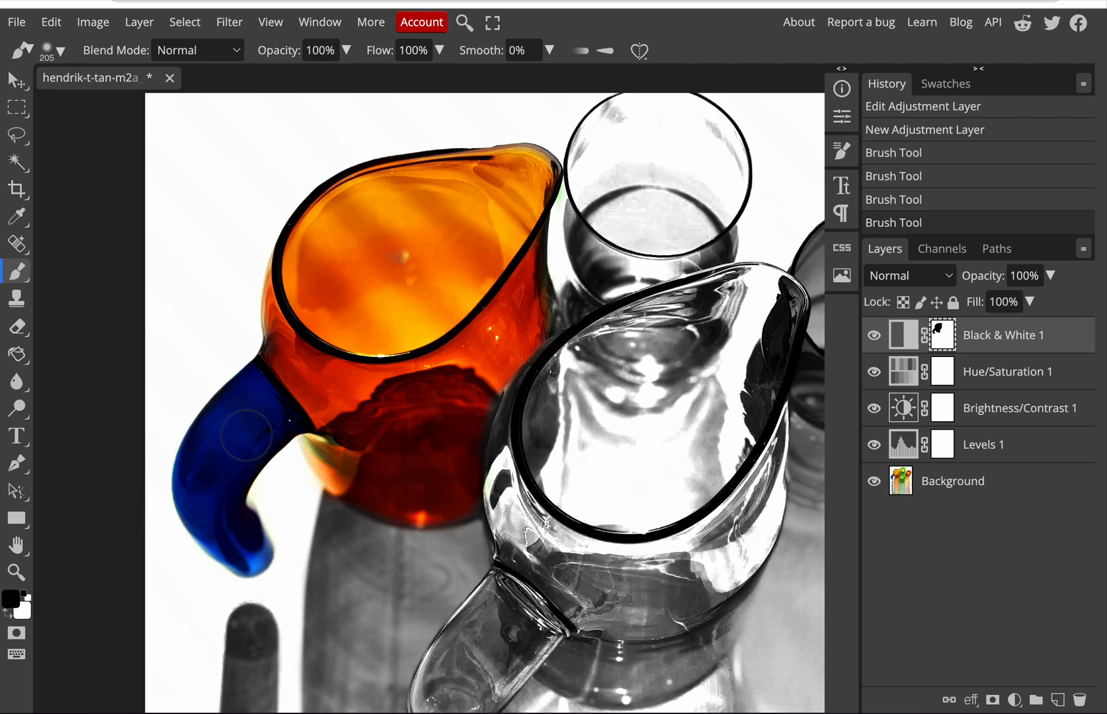
pyautogui.click(26, 574)
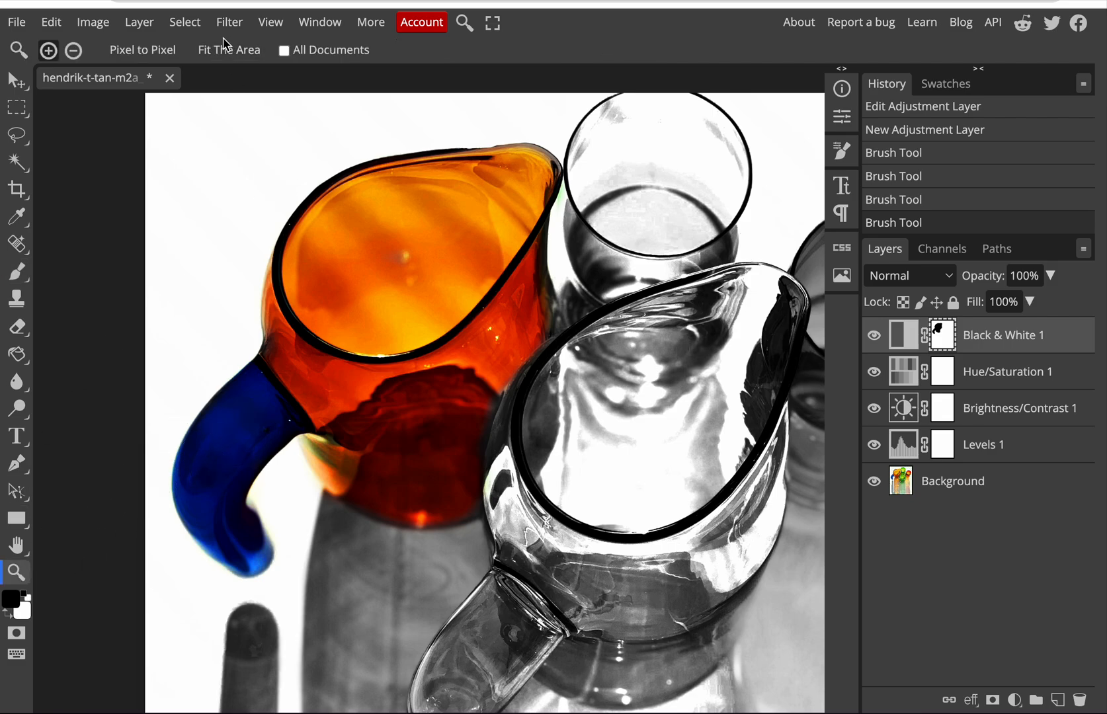
pyautogui.click(217, 57)
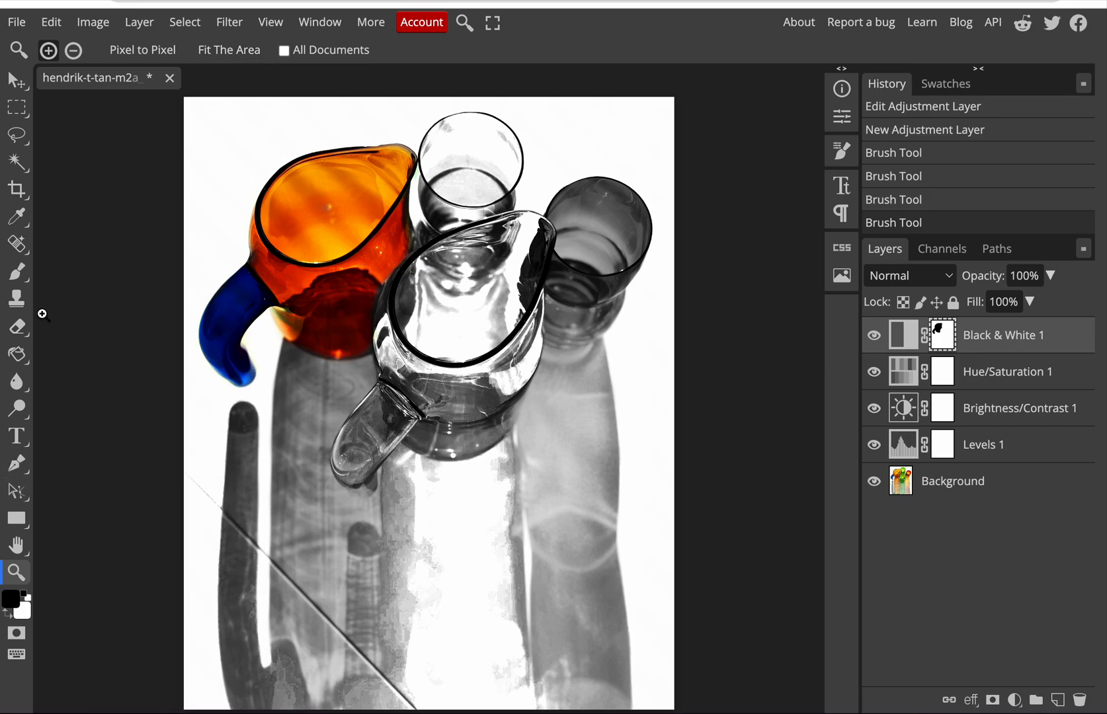
# Step: Revert all the pitcher's mask strokes to the state just after the Black & White layer was added, keeping the Brush tool active
pyautogui.click(16, 272)
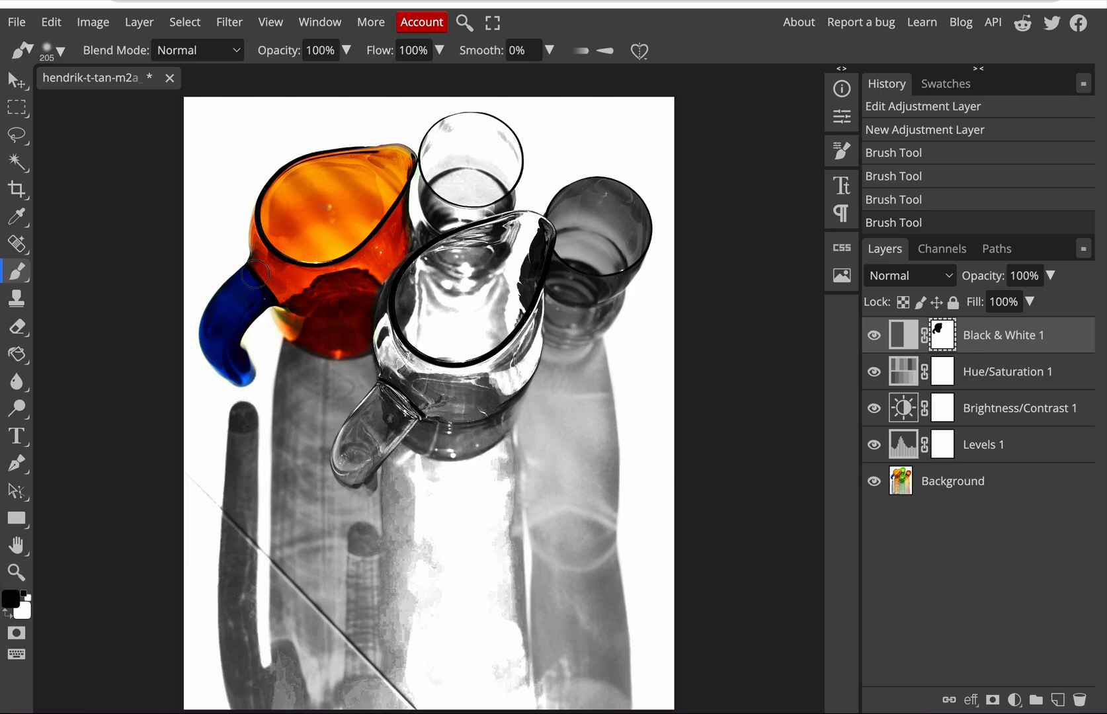
pyautogui.click(943, 138)
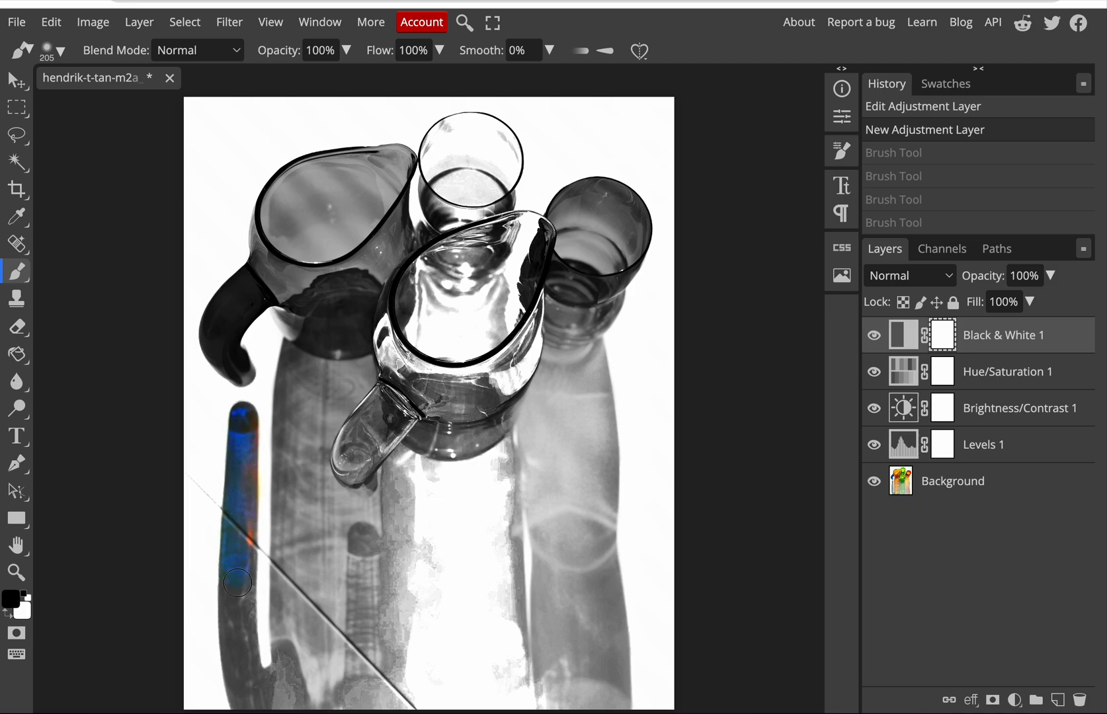
# Step: Paint black on the Black & White mask over the handle's blue shadow and the neighbouring orange shadow, following its outer edge to the pitcher's base
pyautogui.moveTo(238, 583)
pyautogui.mouseDown()
pyautogui.moveTo(244, 606)
pyautogui.moveTo(244, 560)
pyautogui.moveTo(234, 631)
pyautogui.moveTo(235, 578)
pyautogui.moveTo(250, 697)
pyautogui.moveTo(237, 658)
pyautogui.moveTo(253, 688)
pyautogui.moveTo(280, 688)
pyautogui.moveTo(282, 581)
pyautogui.mouseUp()
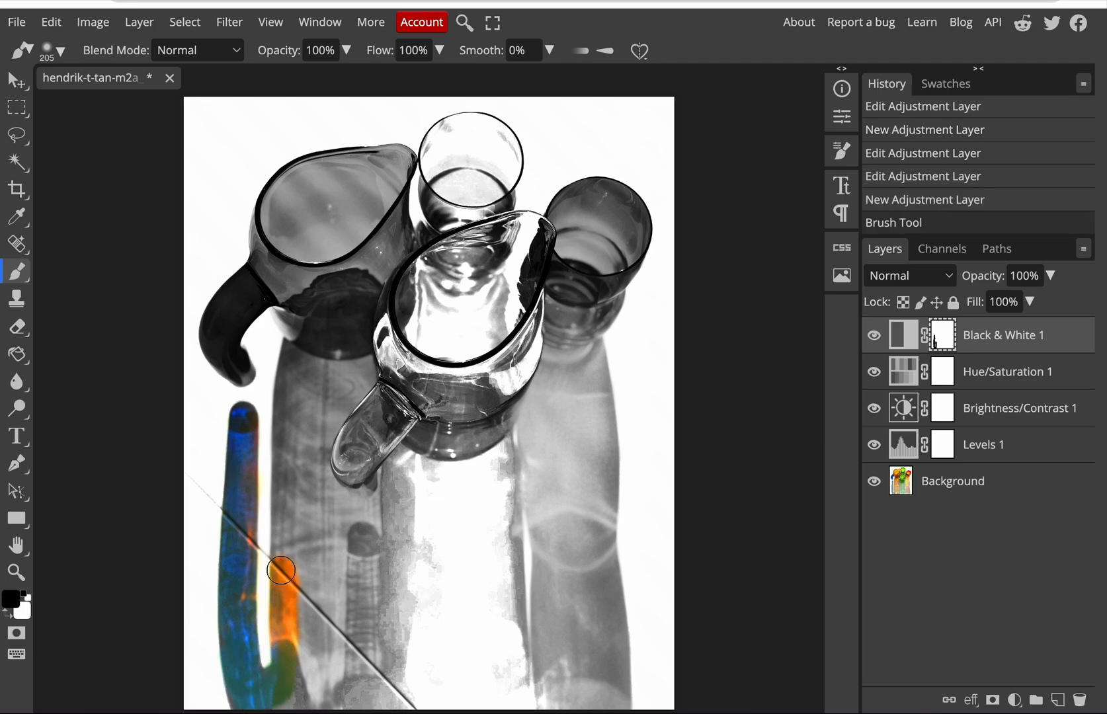
pyautogui.scroll(3, 282, 580)
pyautogui.moveTo(310, 456)
pyautogui.mouseDown()
pyautogui.moveTo(290, 566)
pyautogui.moveTo(298, 410)
pyautogui.mouseUp()
pyautogui.scroll(-5, 261, 457)
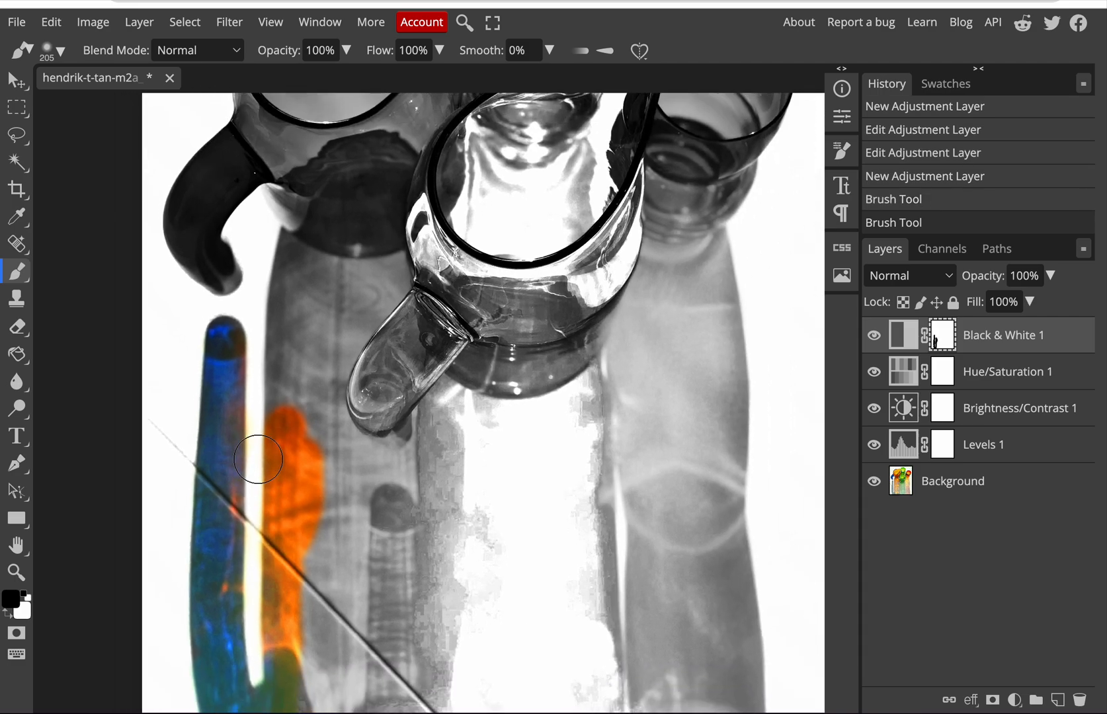
pyautogui.moveTo(296, 509)
pyautogui.mouseDown()
pyautogui.moveTo(289, 642)
pyautogui.moveTo(254, 652)
pyautogui.mouseUp()
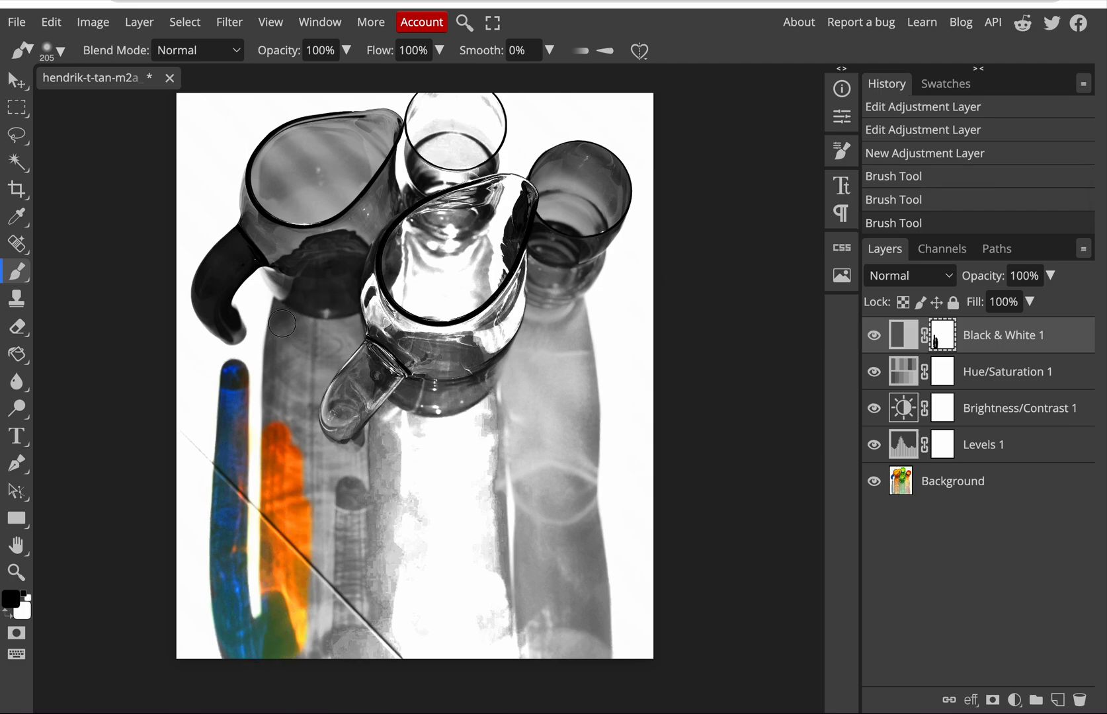
pyautogui.scroll(3, 282, 324)
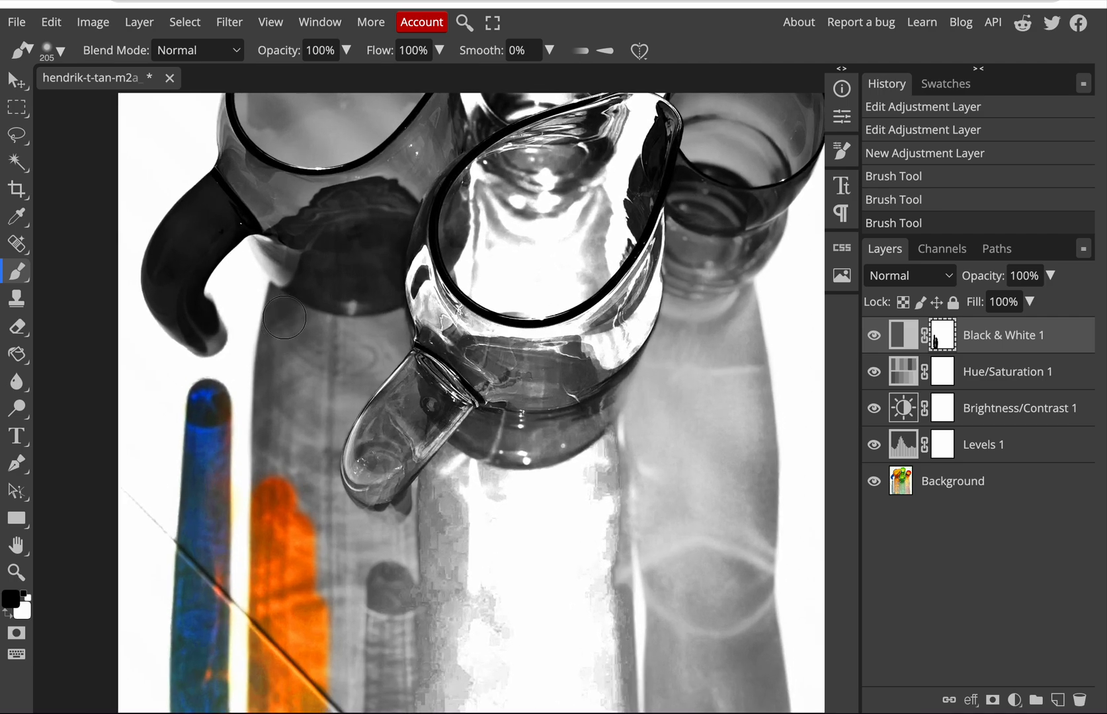
pyautogui.moveTo(287, 325); pyautogui.dragTo(274, 482)
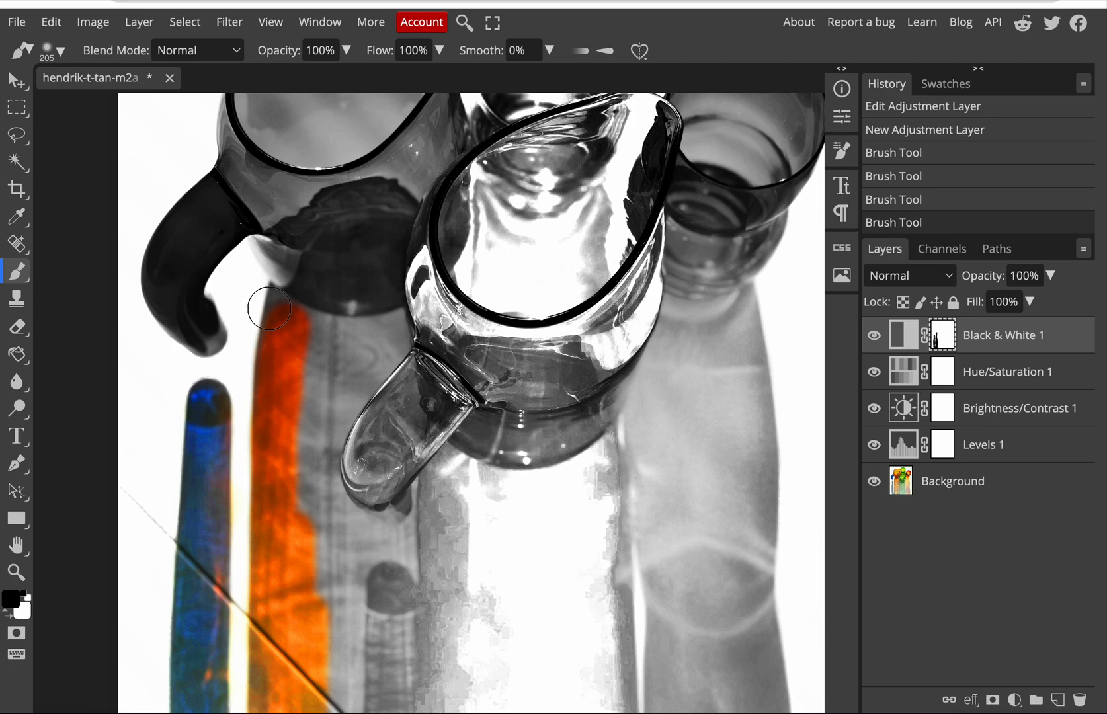
# Step: Set the brush size to 80 px and restore colour in the orange shadow's upper corner beneath the pitcher
pyautogui.click(62, 55)
pyautogui.moveTo(194, 99); pyautogui.dragTo(189, 101)
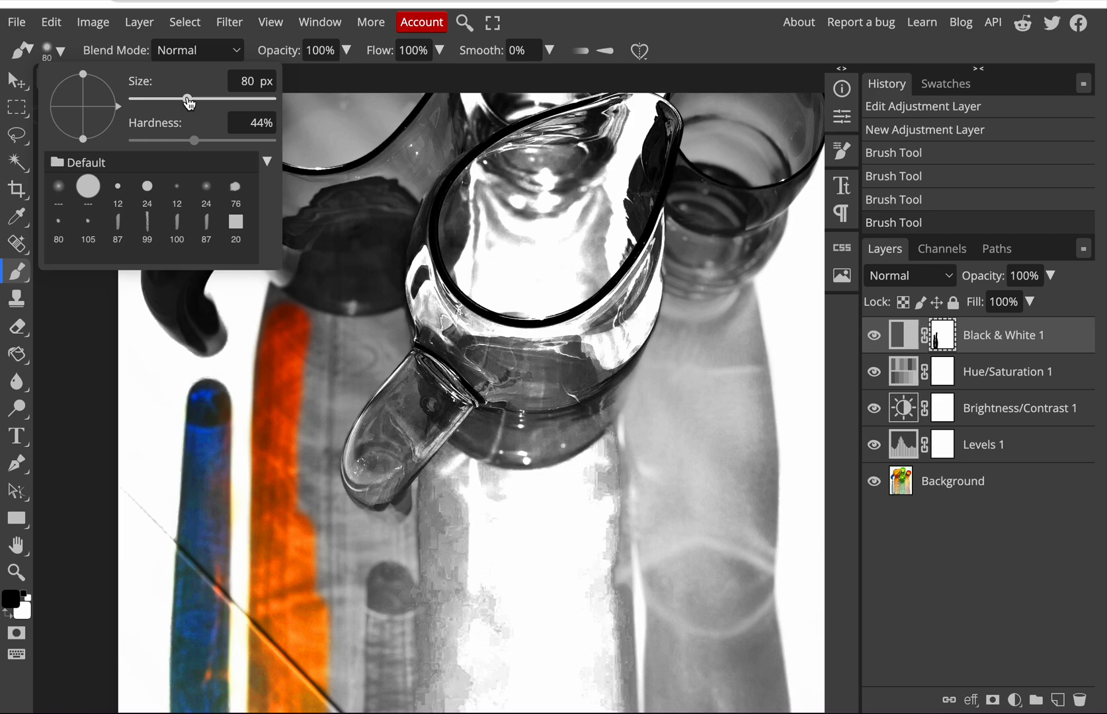
pyautogui.click(277, 297)
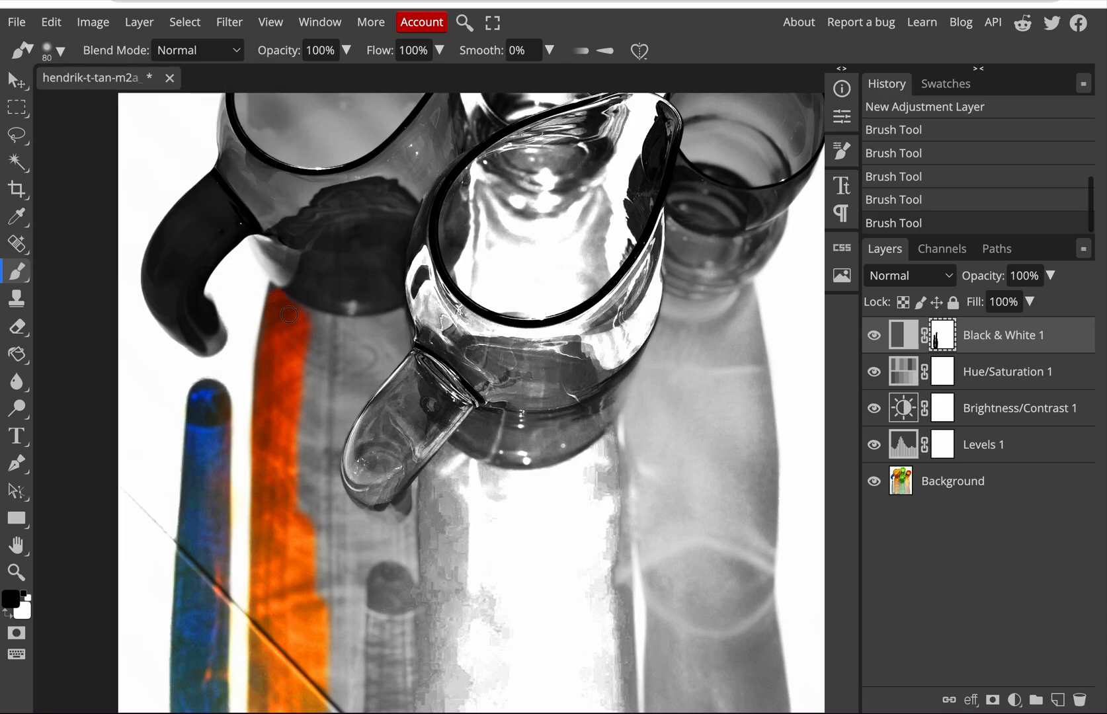
# Step: Set the brush to 51 px with 66% hardness and paint the orange shadow's tip and its boundary along the pitcher's base
pyautogui.scroll(5, 282, 306)
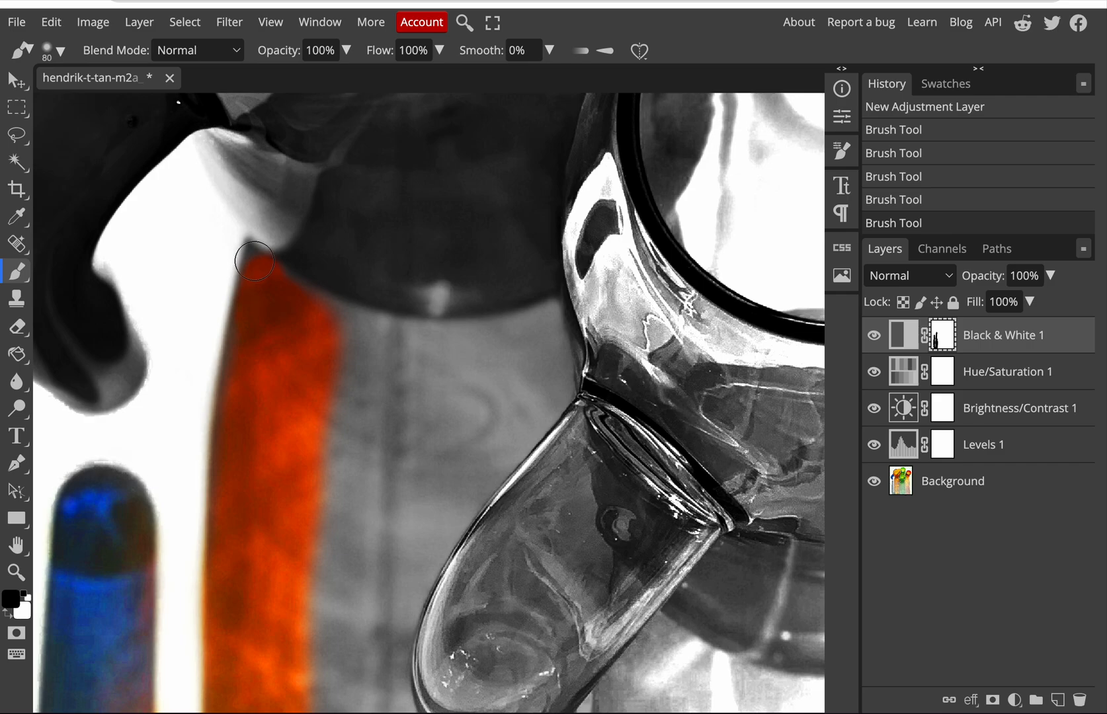
pyautogui.click(54, 50)
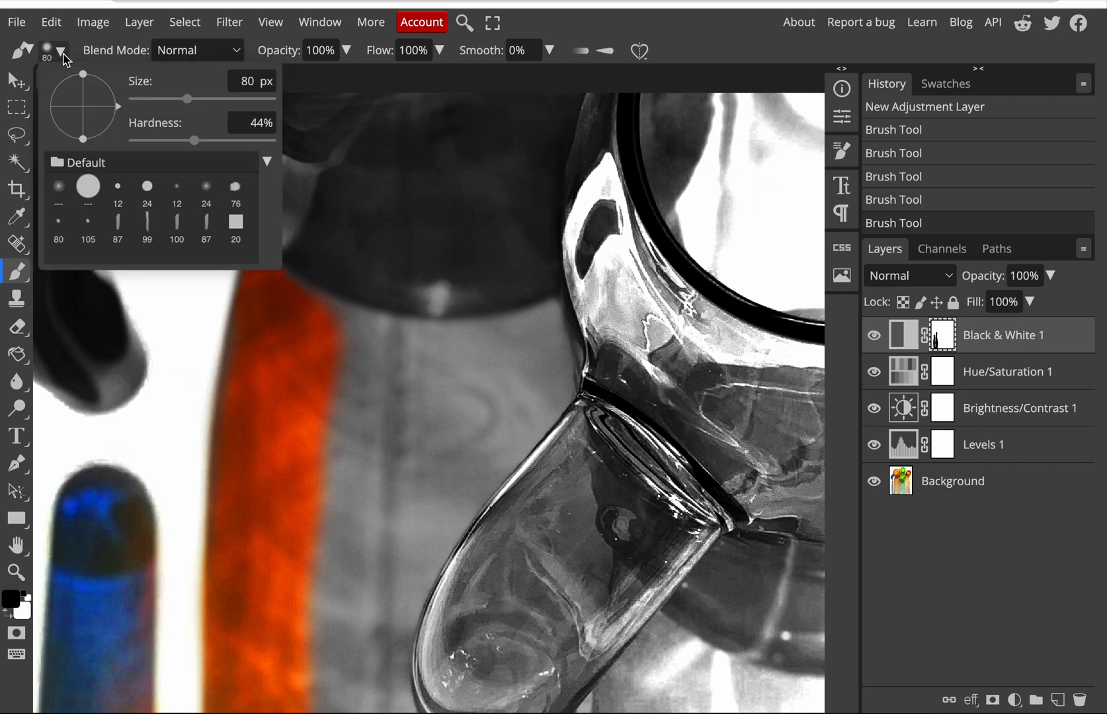
pyautogui.click(168, 99)
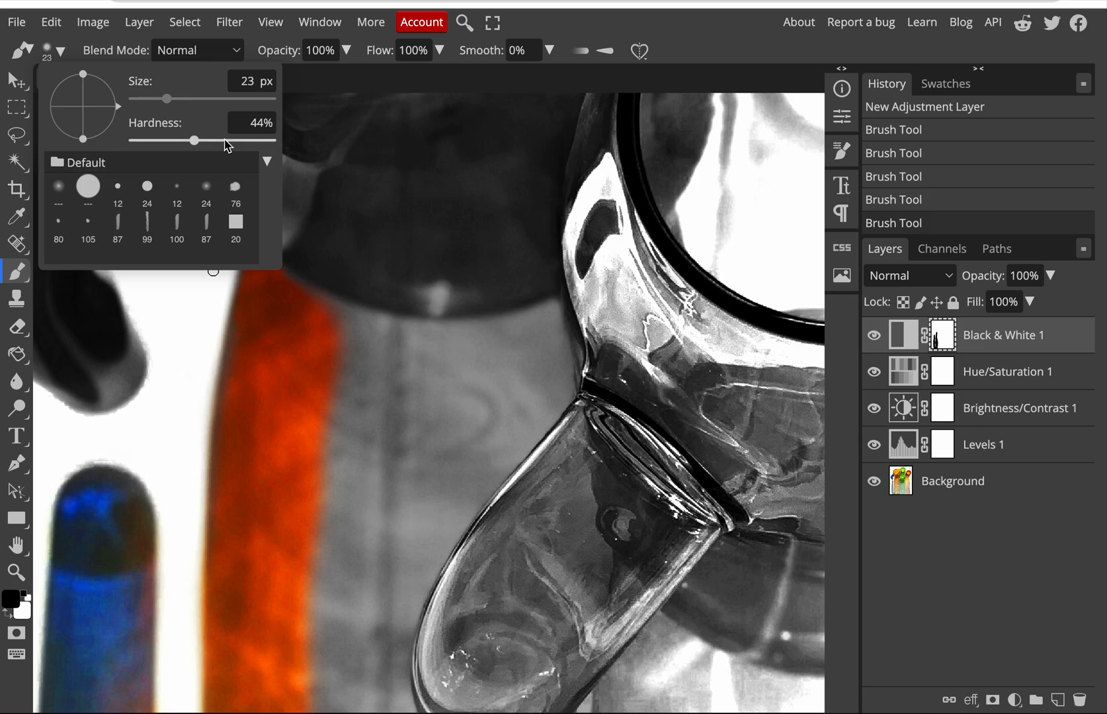
pyautogui.click(225, 140)
pyautogui.click(178, 100)
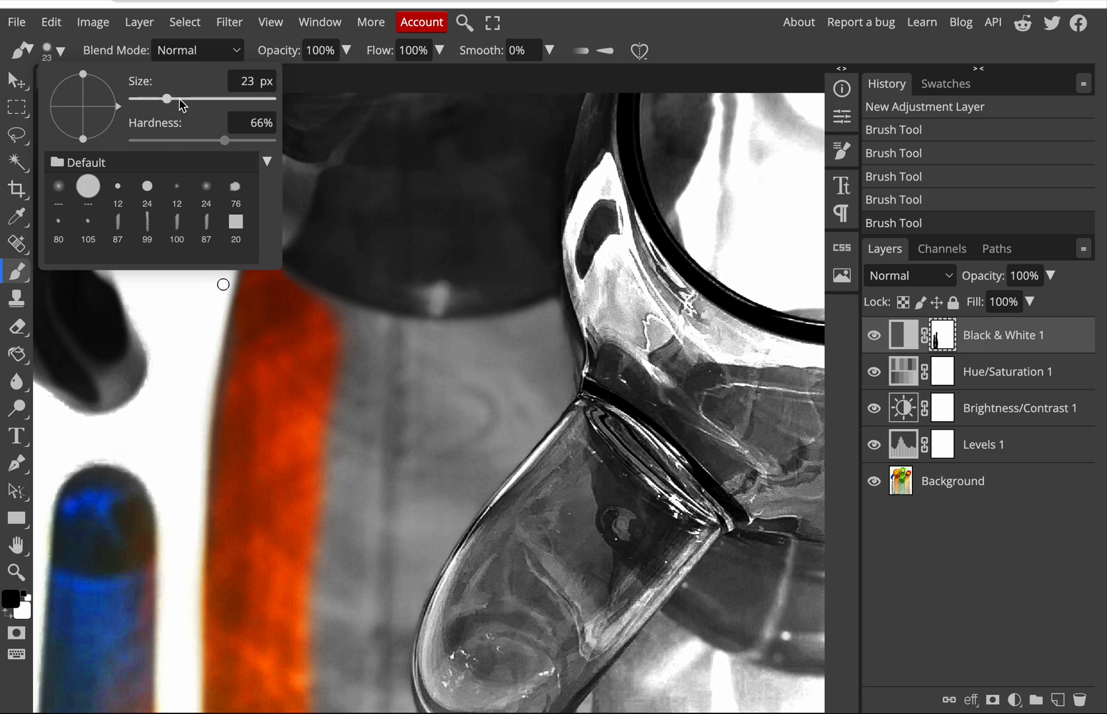
pyautogui.moveTo(349, 350)
pyautogui.mouseDown()
pyautogui.moveTo(366, 338)
pyautogui.moveTo(345, 333)
pyautogui.mouseUp()
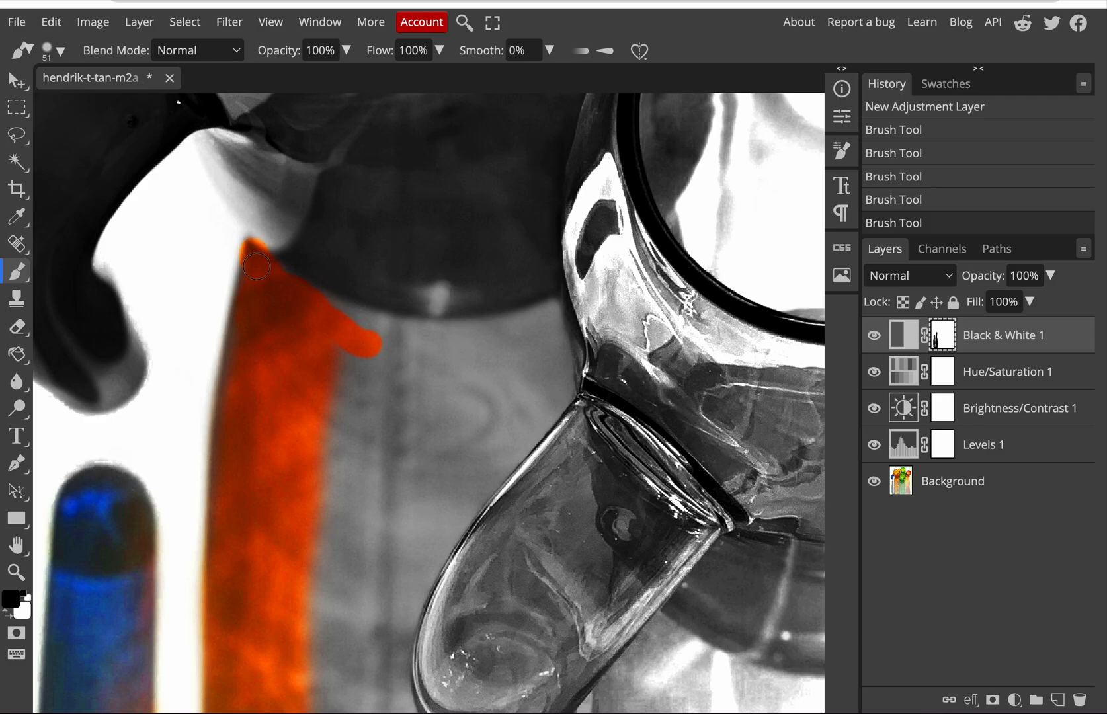
pyautogui.moveTo(247, 315); pyautogui.dragTo(255, 325)
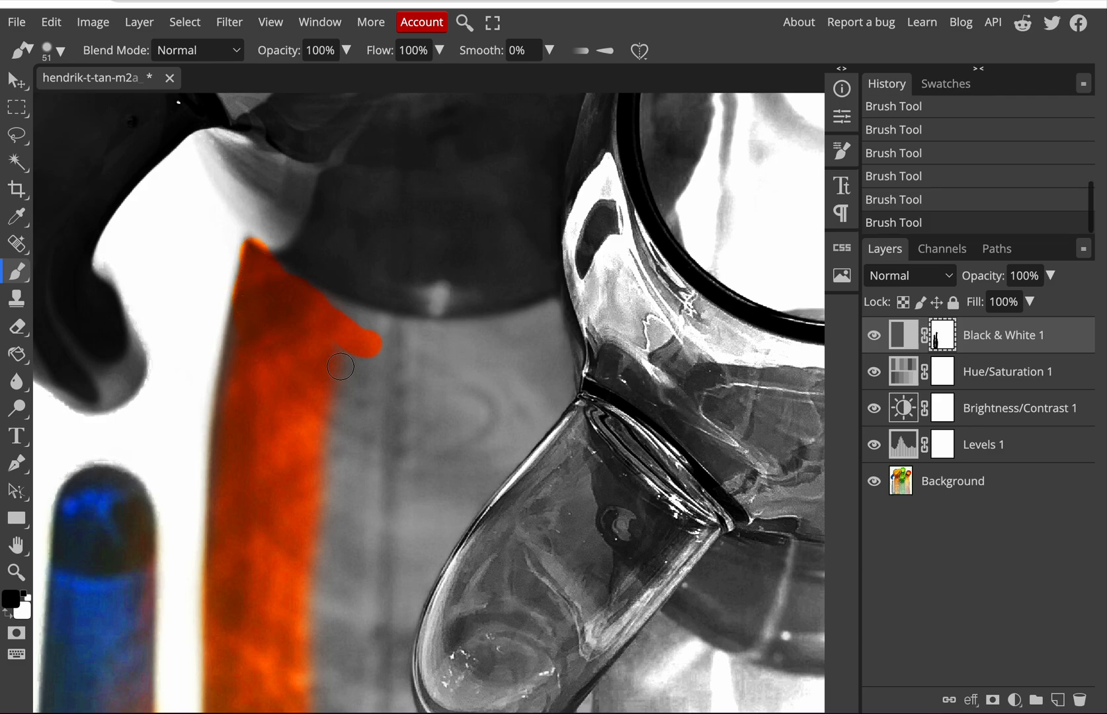
# Step: Set the brush to 195 px with 27% hardness and widen the restored colour across the upper part of the orange shadow
pyautogui.scroll(-5, 365, 378)
pyautogui.scroll(-3, 365, 377)
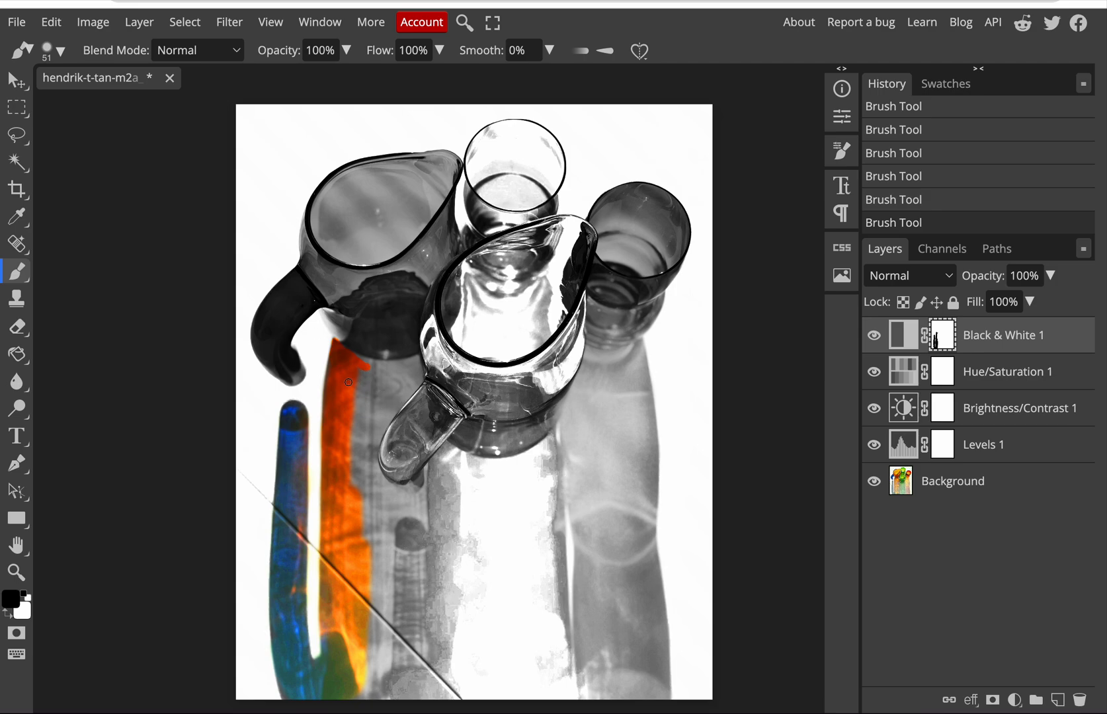
pyautogui.click(59, 51)
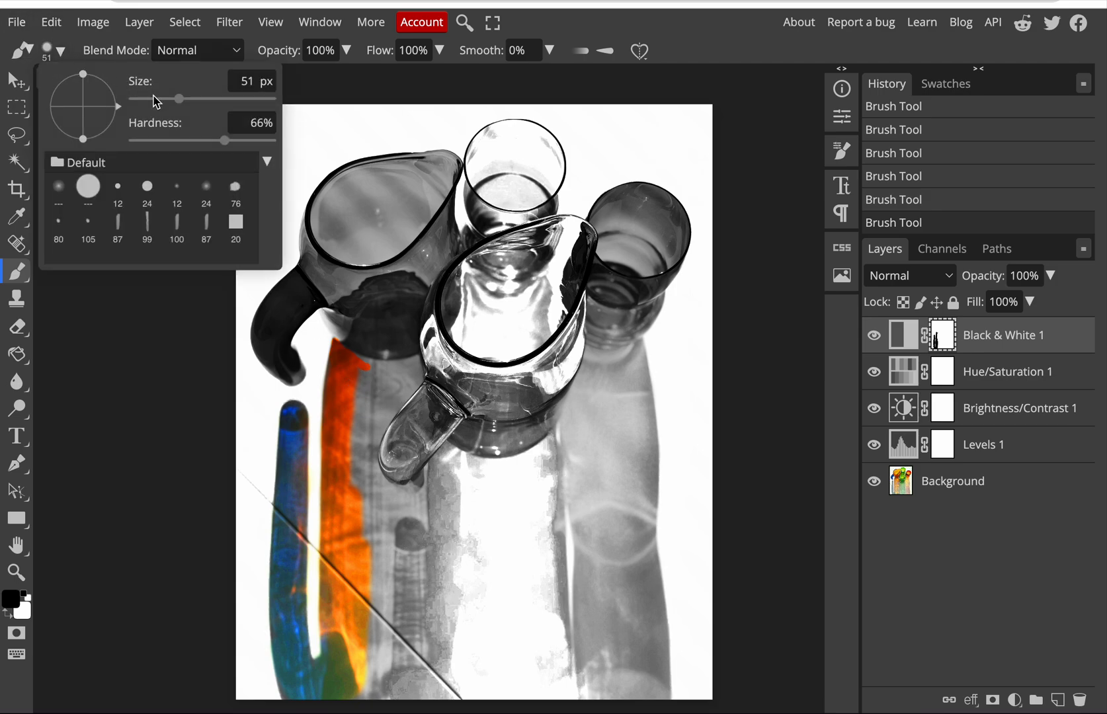
pyautogui.click(207, 99)
pyautogui.click(171, 141)
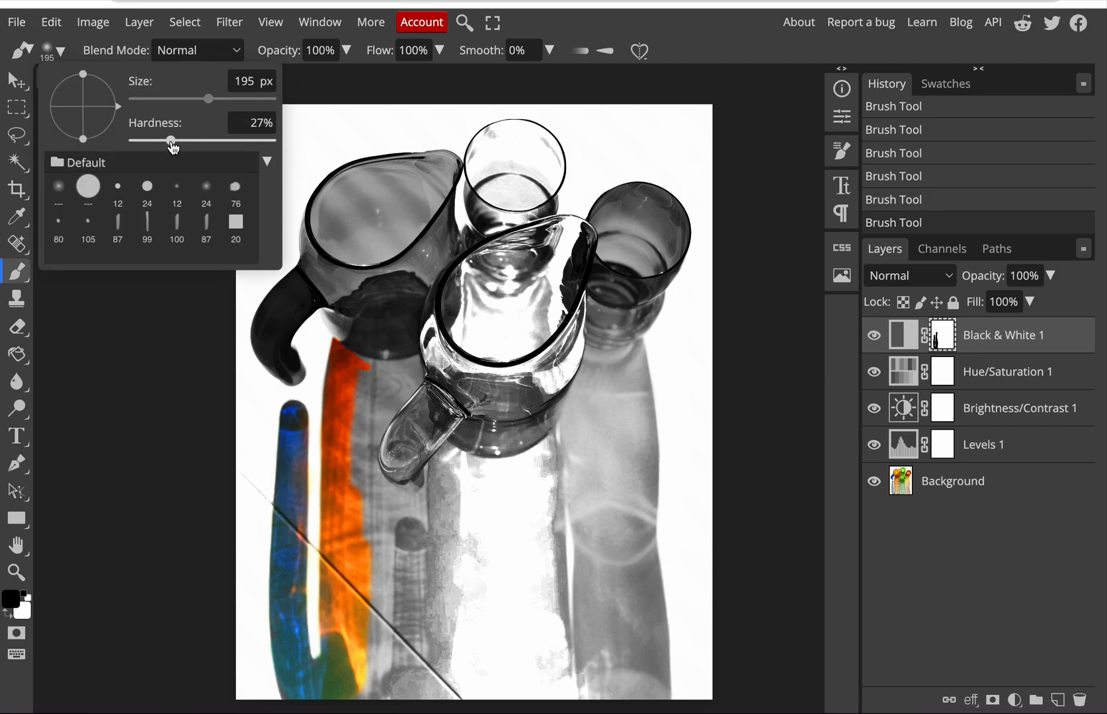
pyautogui.moveTo(371, 386)
pyautogui.mouseDown()
pyautogui.moveTo(381, 383)
pyautogui.moveTo(354, 368)
pyautogui.moveTo(386, 374)
pyautogui.mouseUp()
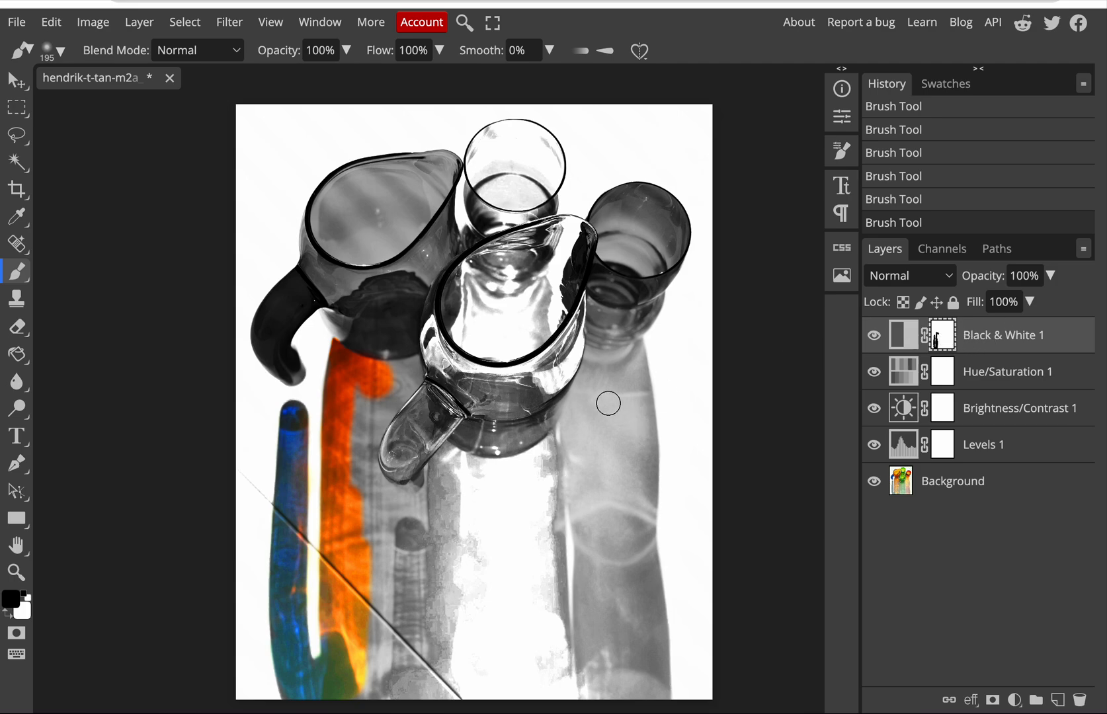
pyautogui.moveTo(358, 395)
pyautogui.mouseDown()
pyautogui.moveTo(357, 436)
pyautogui.moveTo(364, 397)
pyautogui.moveTo(359, 426)
pyautogui.moveTo(376, 395)
pyautogui.moveTo(348, 506)
pyautogui.mouseUp()
# Step: Extend the black mask painting from the orange shadow onto the front pitcher's handle
pyautogui.scroll(2, 348, 506)
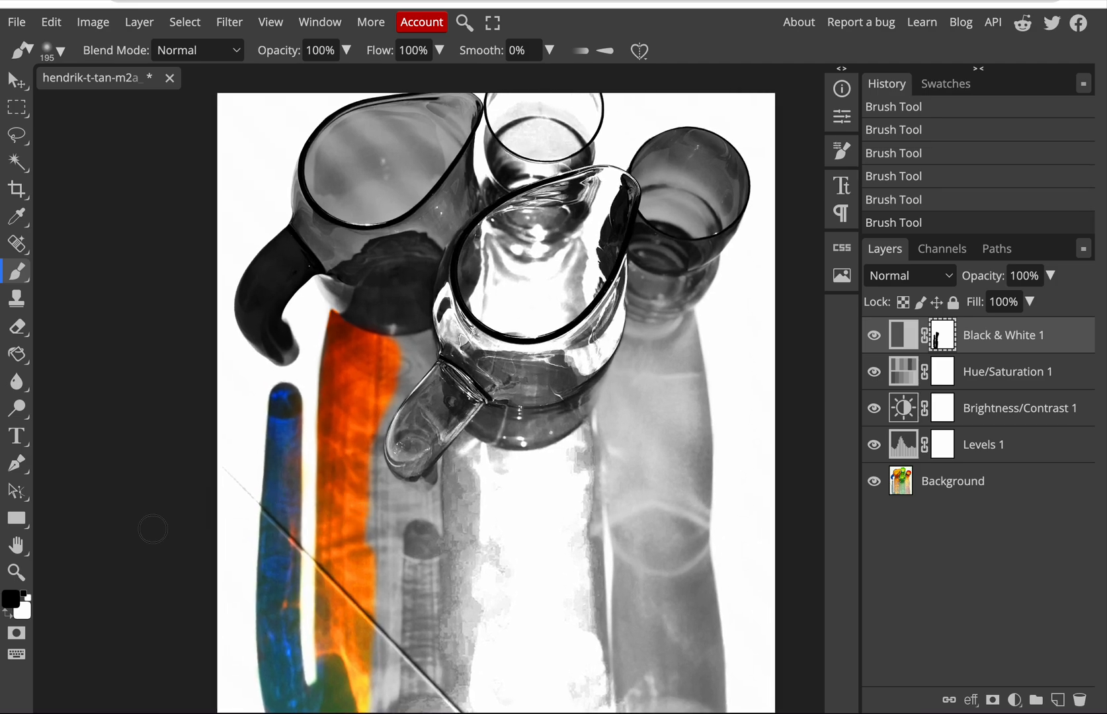
pyautogui.moveTo(395, 427)
pyautogui.mouseDown()
pyautogui.moveTo(386, 397)
pyautogui.moveTo(408, 426)
pyautogui.moveTo(386, 385)
pyautogui.moveTo(419, 422)
pyautogui.mouseUp()
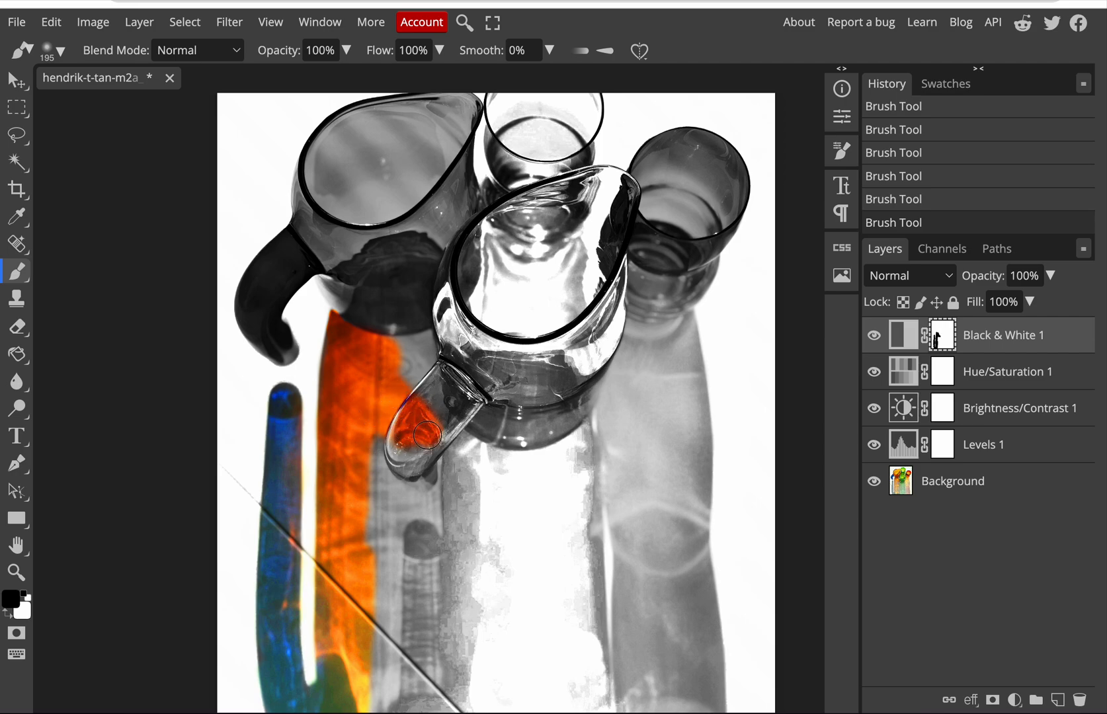
# Step: Switch the brush colour to white and paint the front pitcher's handle and the top of the orange shadow back to black and white
pyautogui.click(8, 615)
pyautogui.moveTo(428, 399)
pyautogui.mouseDown()
pyautogui.moveTo(400, 437)
pyautogui.moveTo(417, 446)
pyautogui.moveTo(433, 427)
pyautogui.mouseUp()
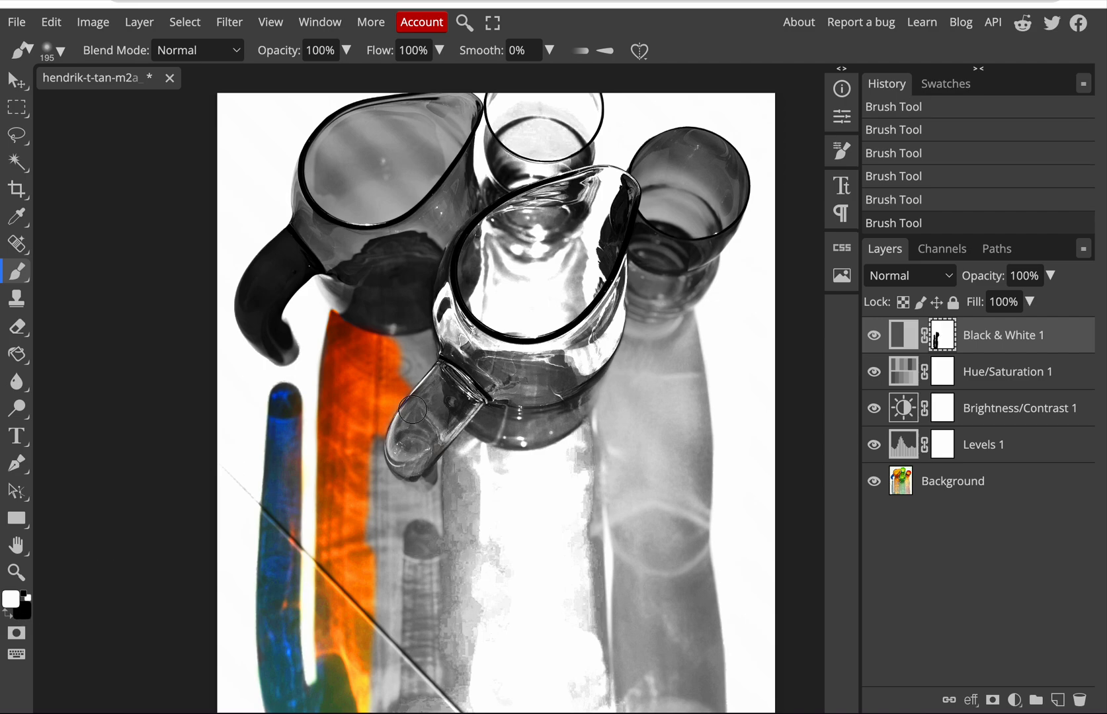
pyautogui.moveTo(407, 378)
pyautogui.mouseDown()
pyautogui.moveTo(382, 443)
pyautogui.moveTo(371, 407)
pyautogui.moveTo(397, 358)
pyautogui.moveTo(332, 315)
pyautogui.moveTo(333, 339)
pyautogui.moveTo(372, 372)
pyautogui.moveTo(319, 351)
pyautogui.moveTo(377, 401)
pyautogui.mouseUp()
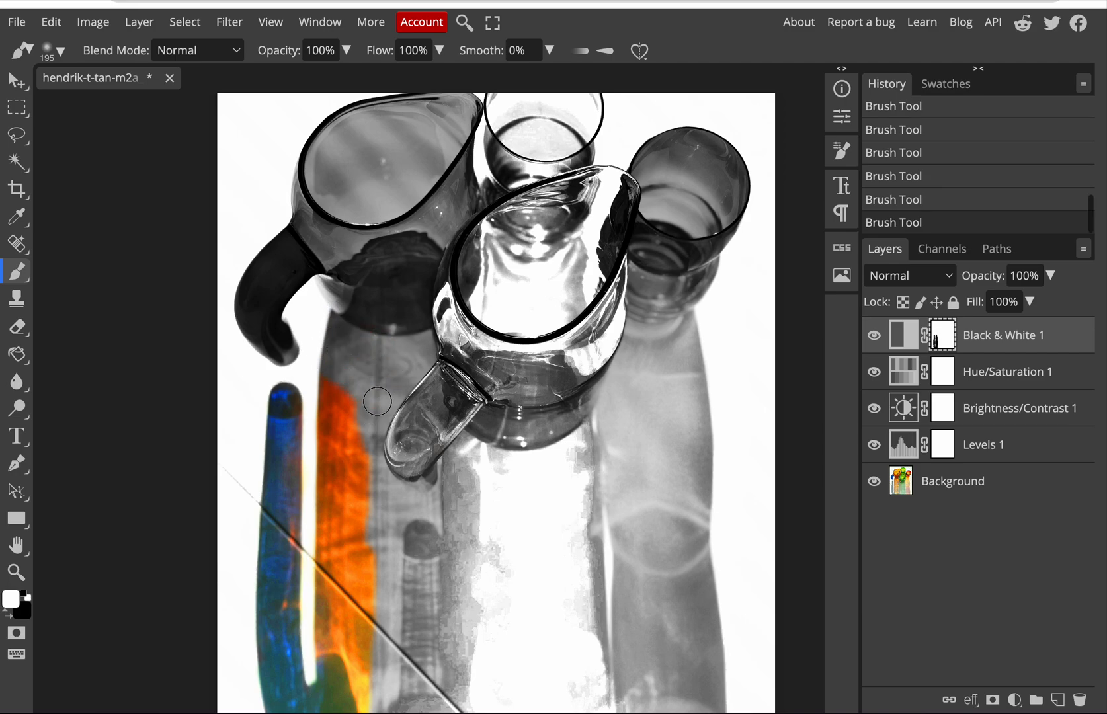
# Step: Switch the brush colour back to black and restore the orange colour in the upper shadow below the pitcher's base
pyautogui.click(6, 613)
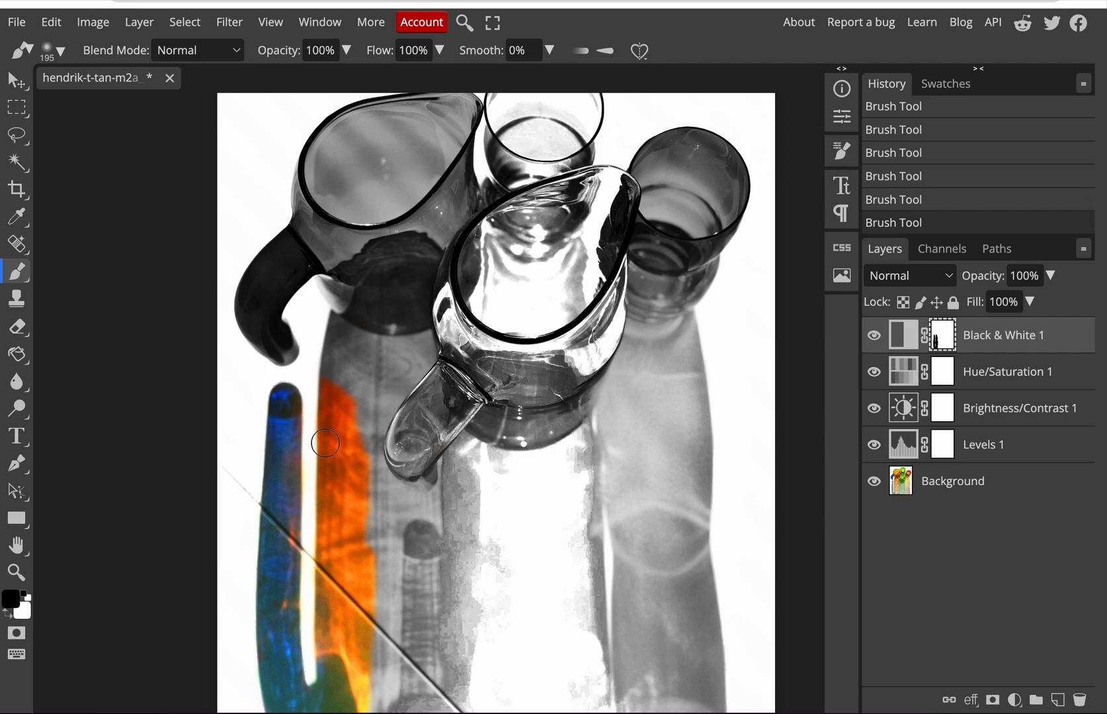
pyautogui.click(344, 371)
pyautogui.moveTo(345, 373)
pyautogui.mouseDown()
pyautogui.moveTo(342, 341)
pyautogui.moveTo(340, 366)
pyautogui.moveTo(376, 371)
pyautogui.mouseUp()
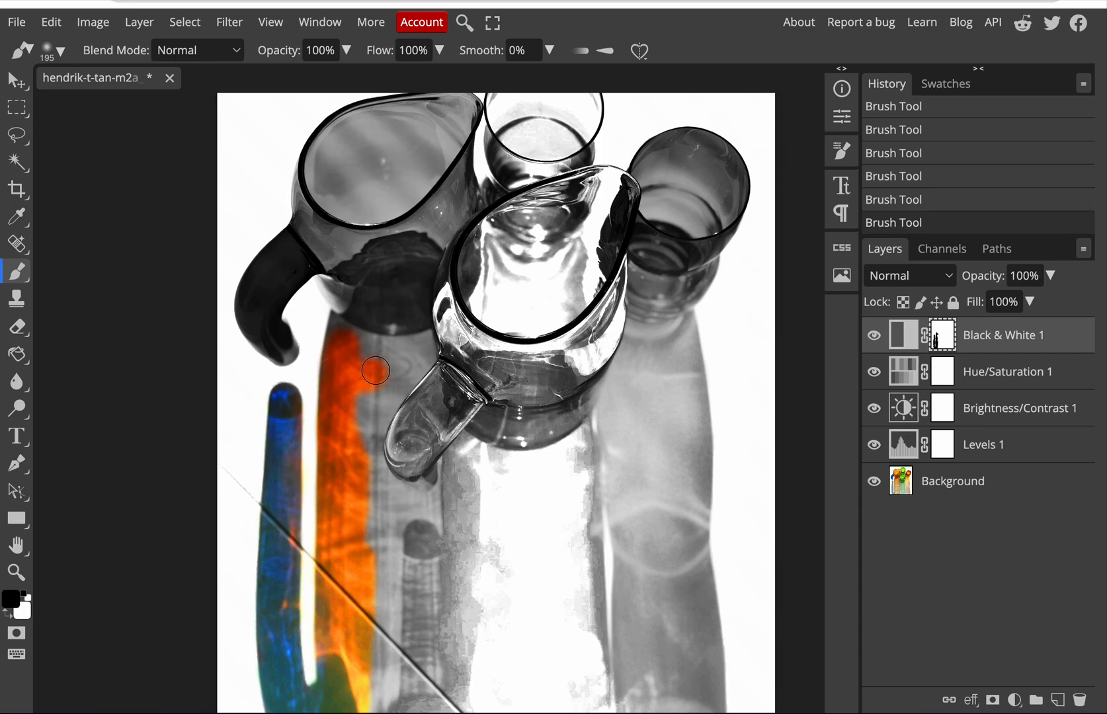